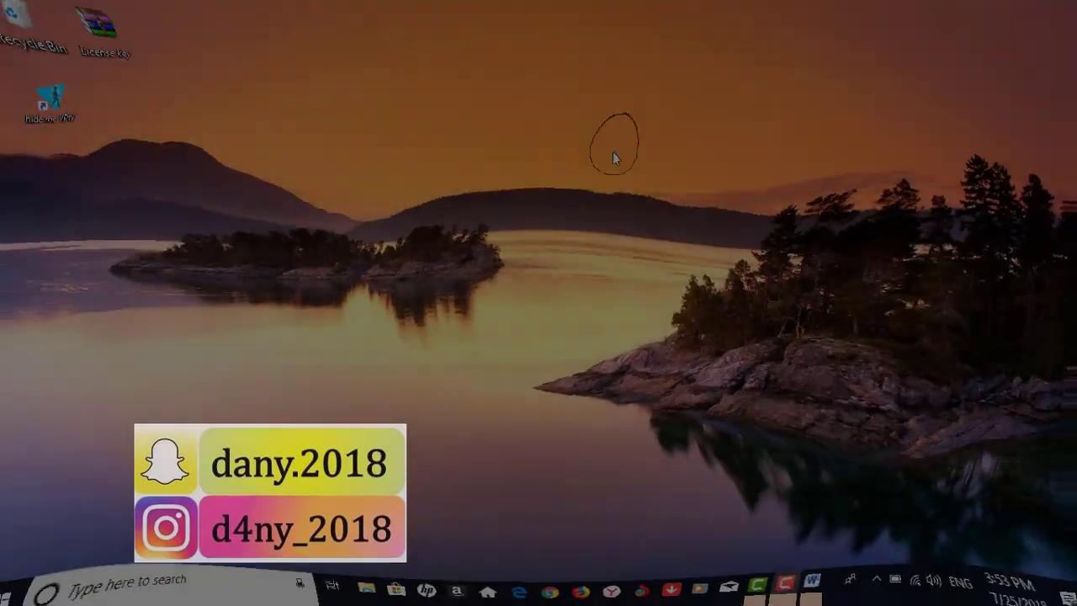
Restore the minimized blank Document1 Word window from the taskbar so it fills the screen.
drag(620, 137, 402, 412)
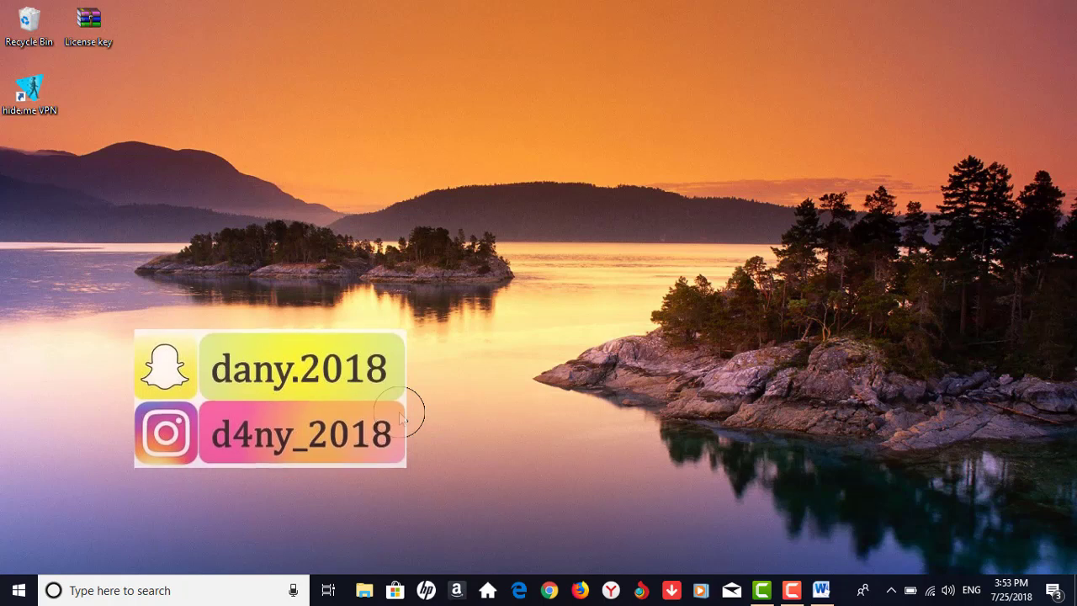
click(820, 590)
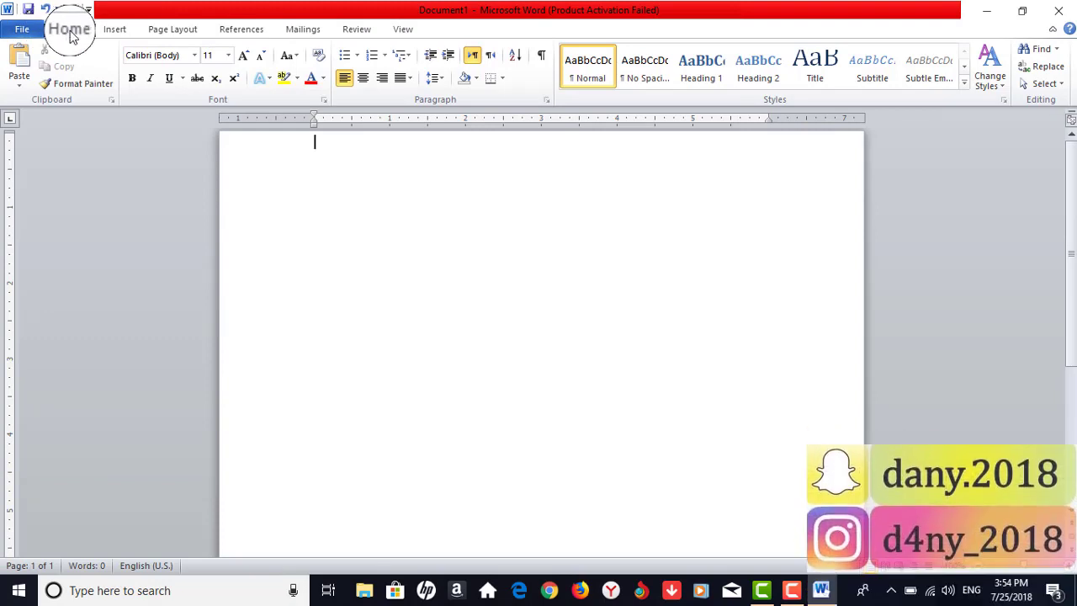
Show the File backstage Info page for Document1.
click(23, 30)
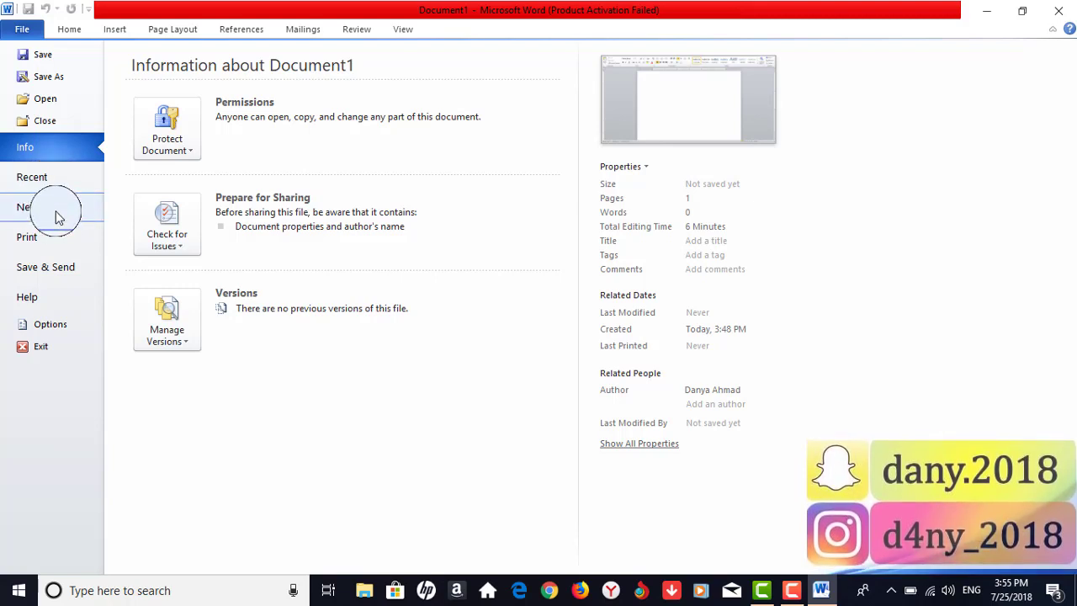
Browse the New-document templates and the Print preview, ending on the Save & Send page.
click(56, 215)
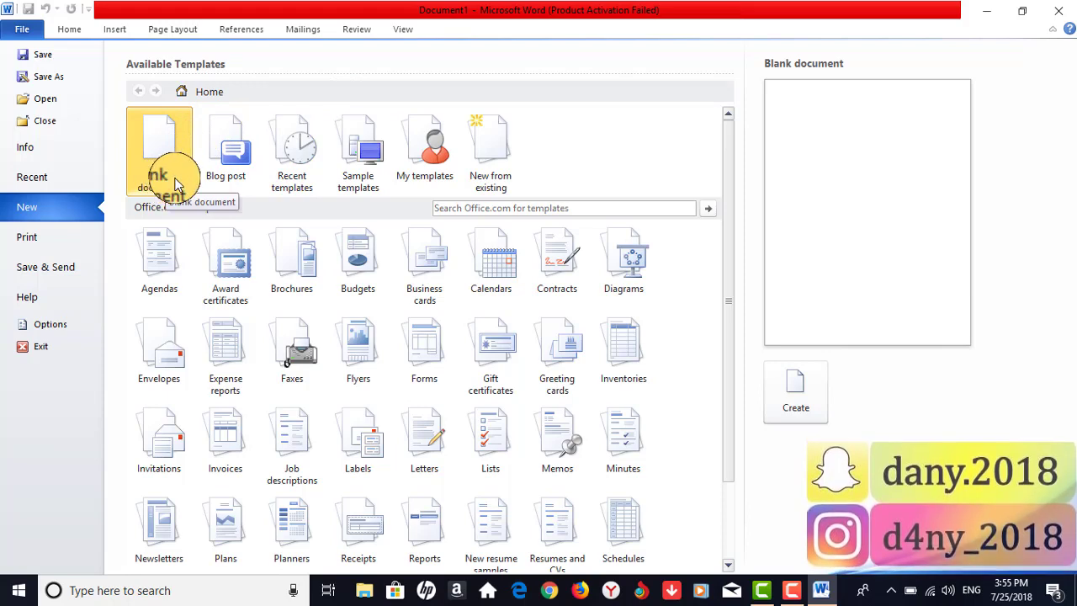
click(59, 29)
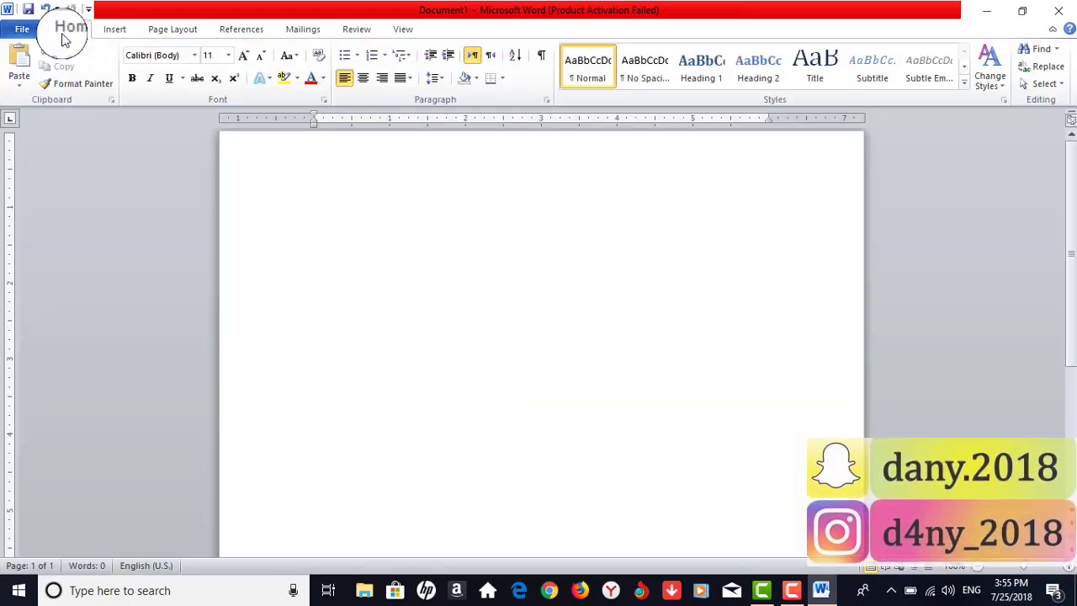
click(22, 28)
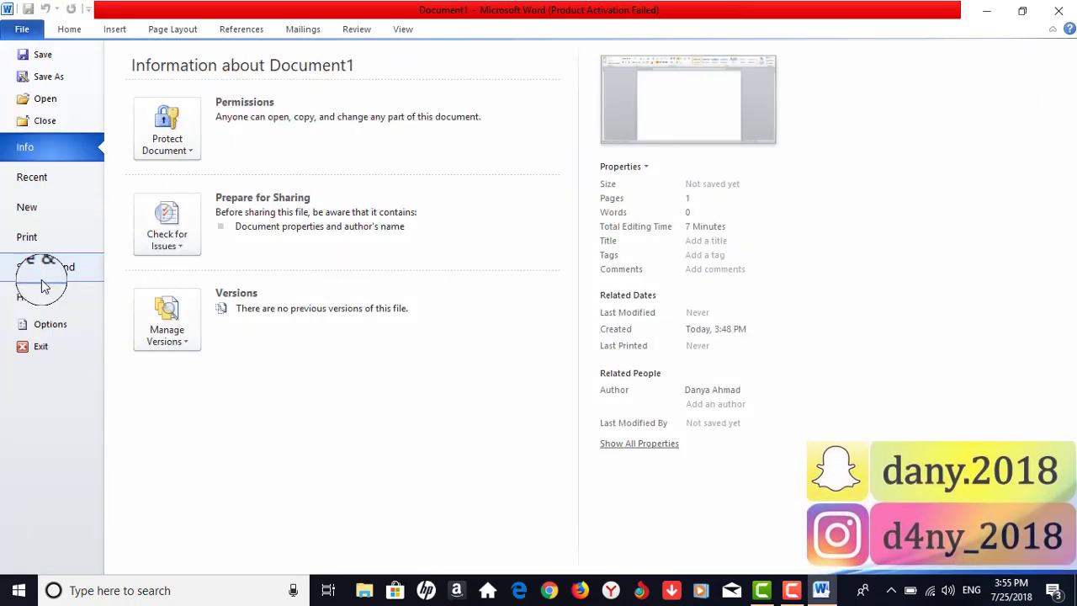
click(42, 212)
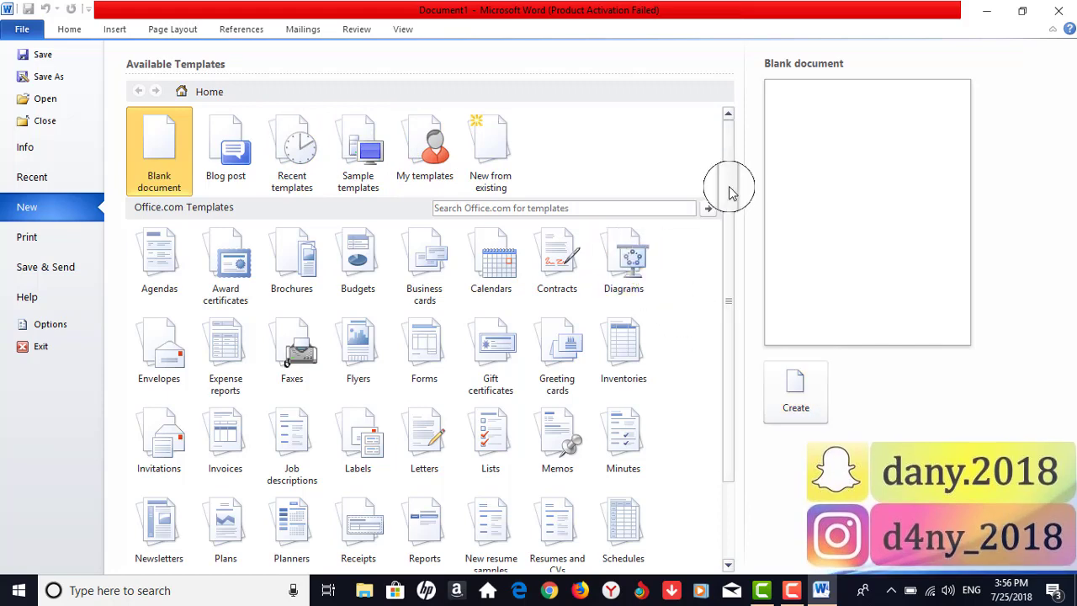
drag(730, 192, 736, 221)
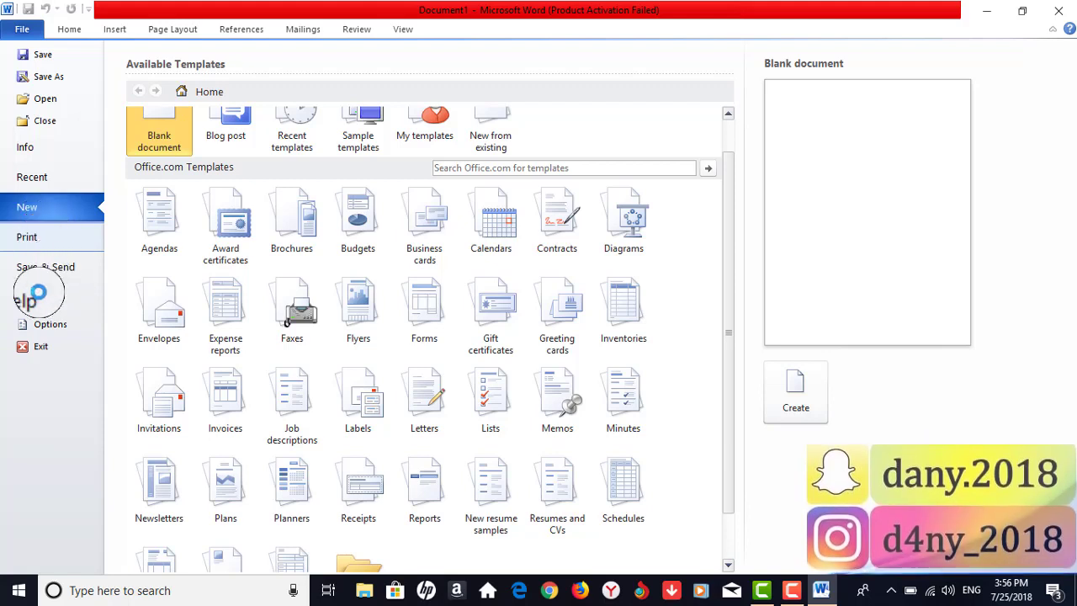
key(ctrl+p)
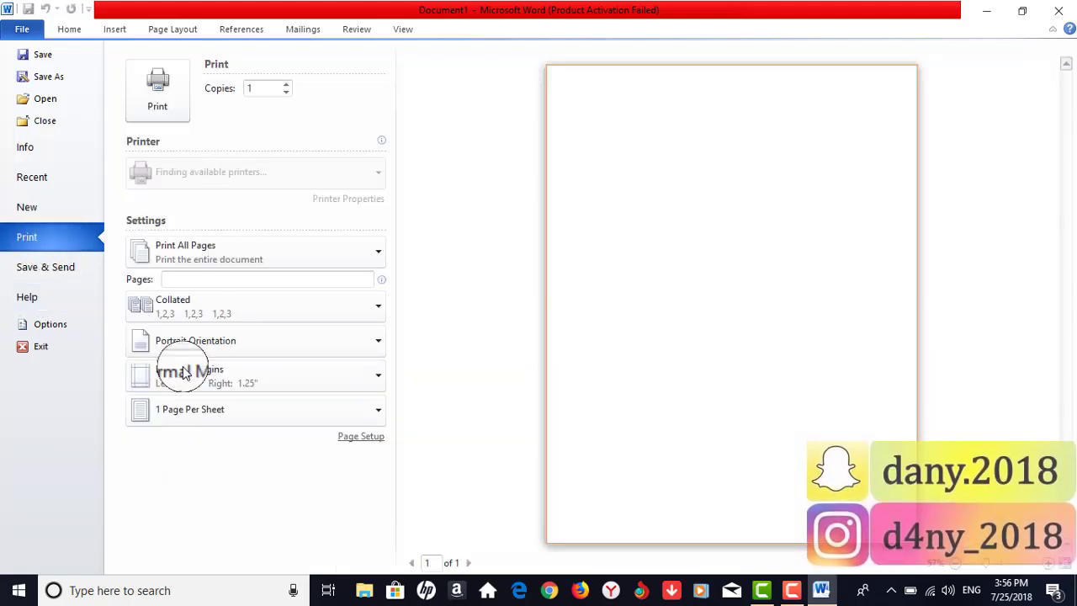
click(61, 273)
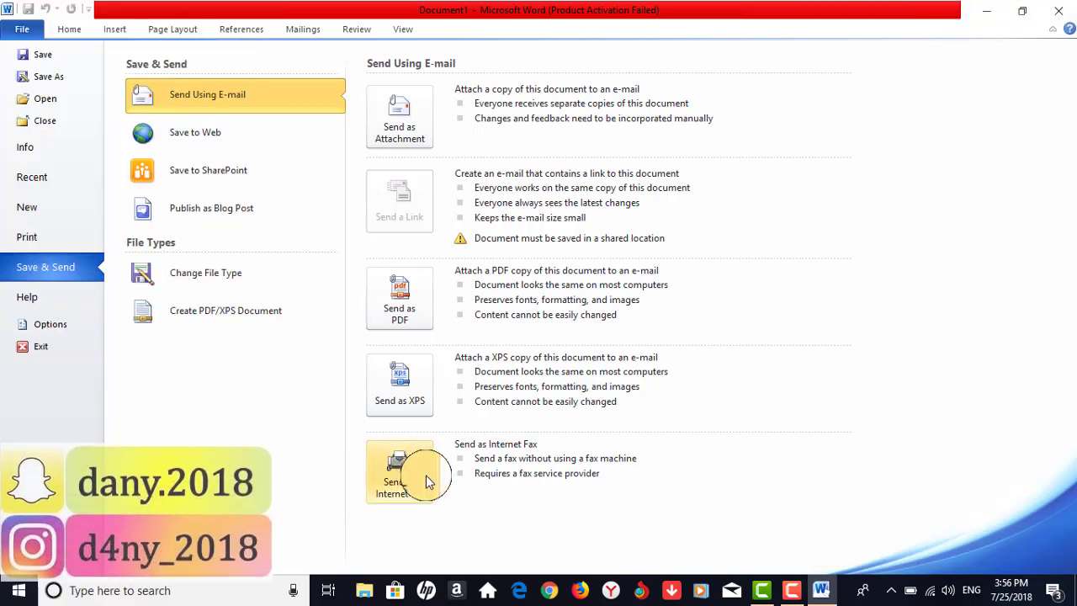
Look through the General, Language and Advanced pages of Word Options, then close it unchanged.
click(48, 326)
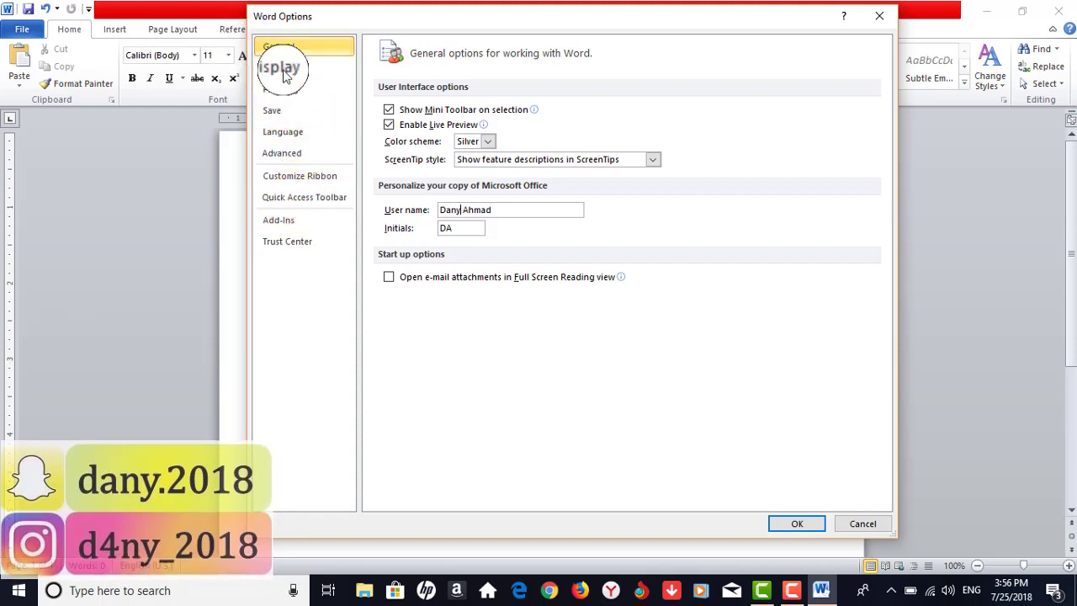
click(288, 126)
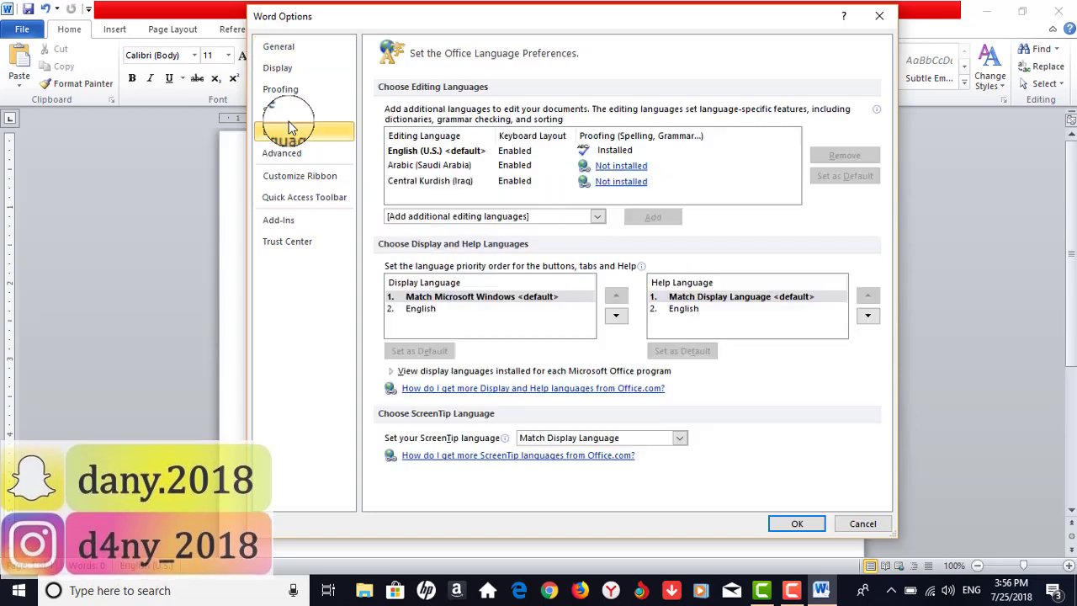
click(286, 152)
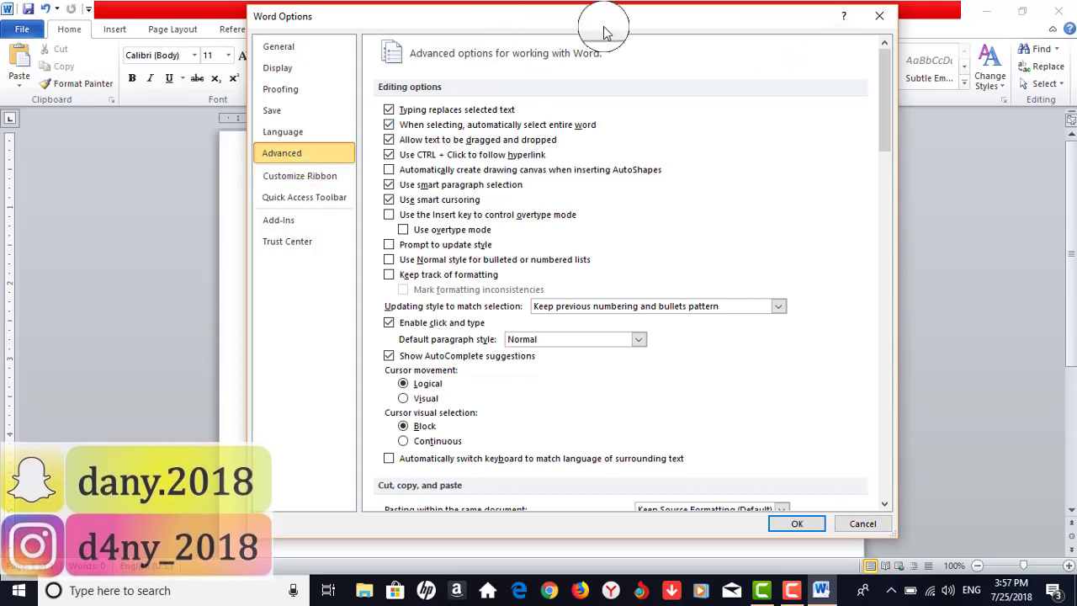
drag(601, 25, 996, 139)
click(949, 117)
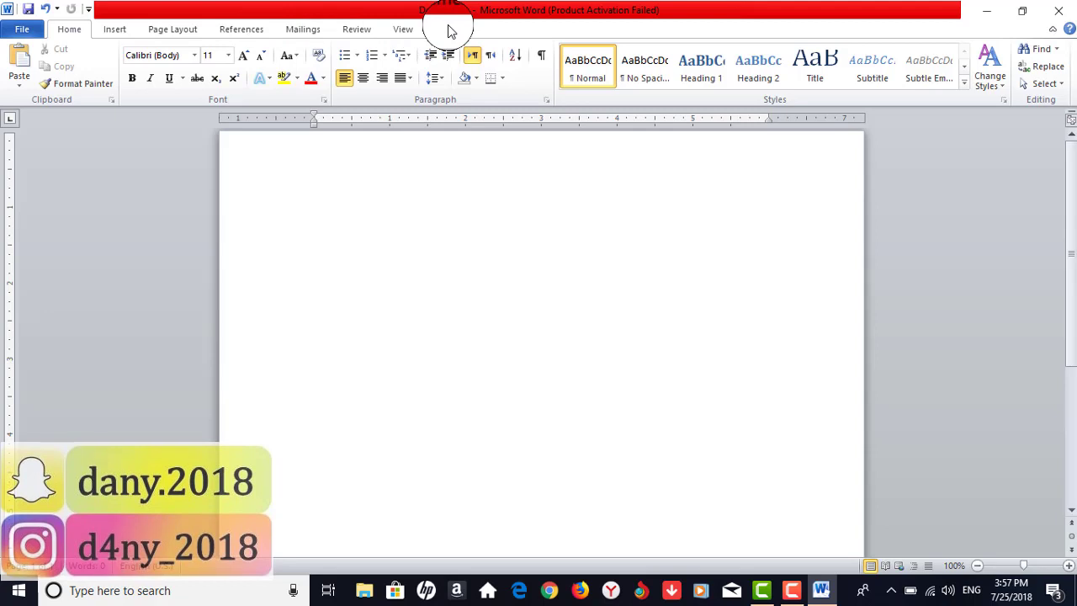
Glance at the View and Mailings tabs, return to Home, then show the Info page.
click(402, 29)
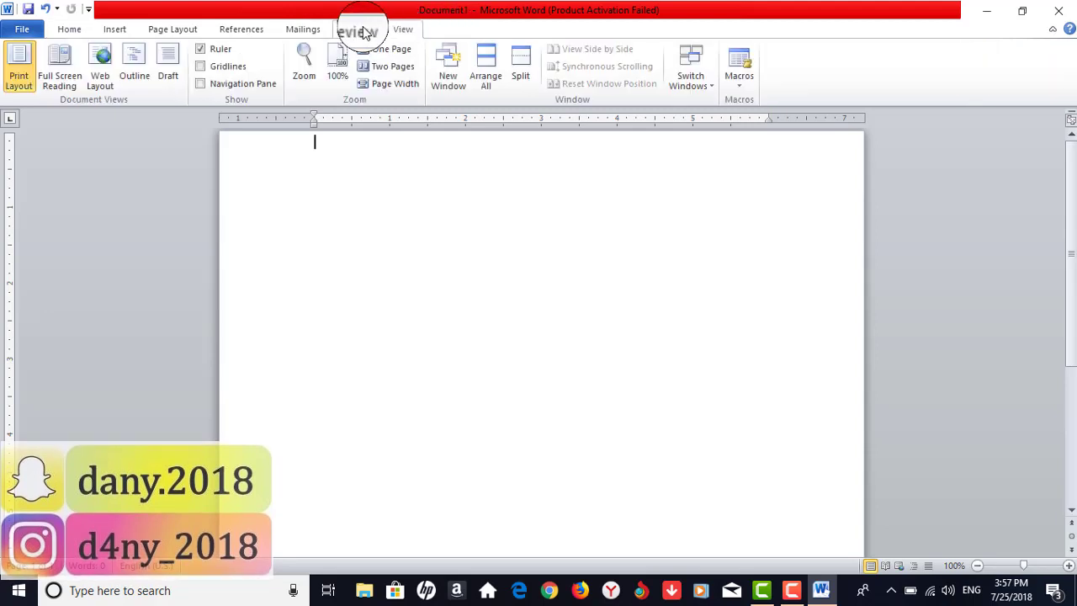
click(302, 29)
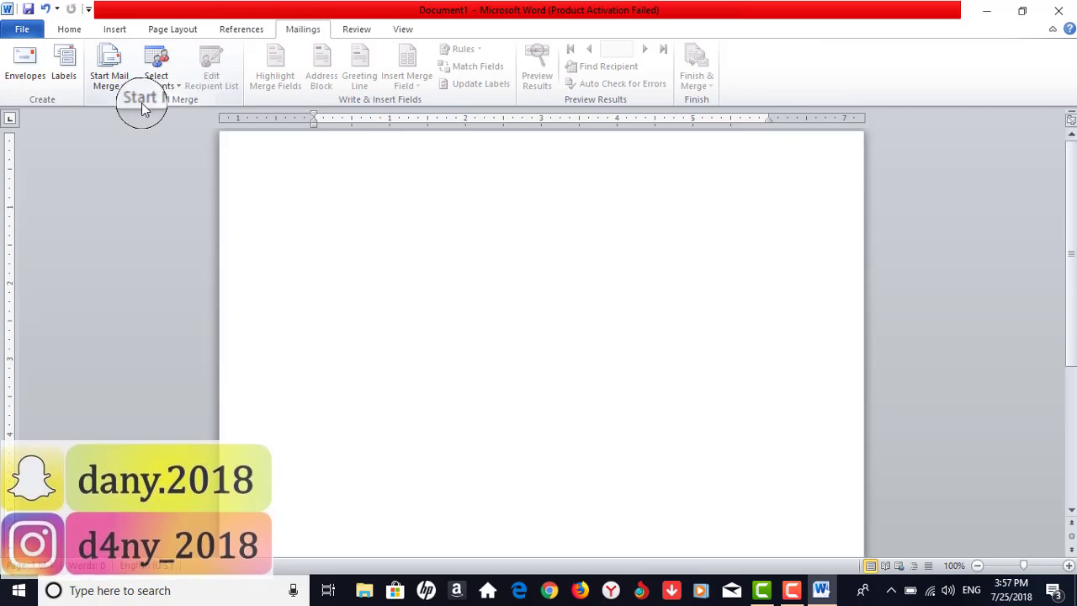
click(77, 35)
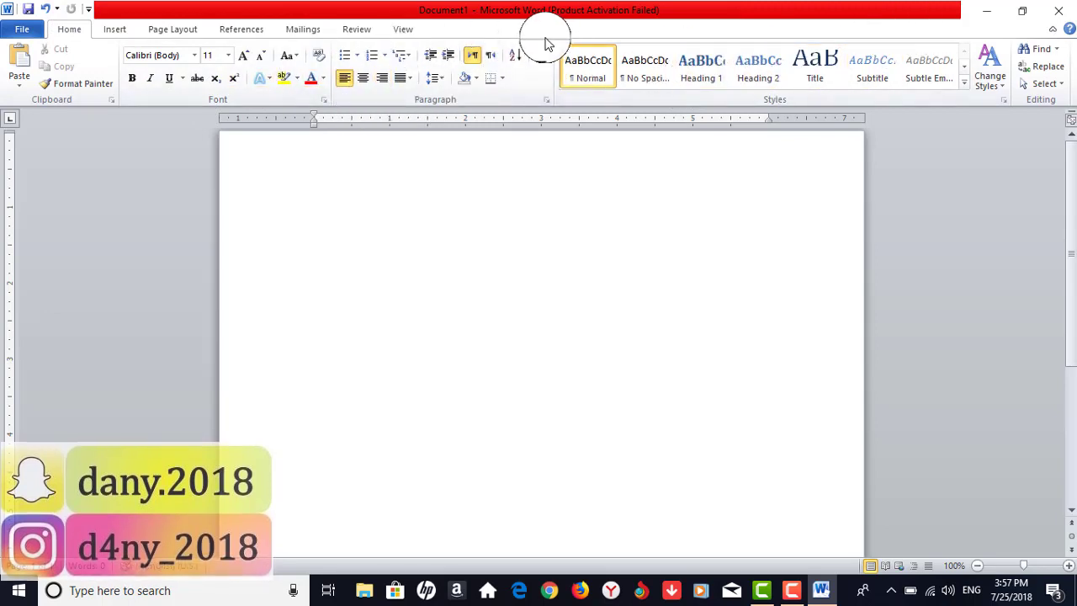
click(20, 31)
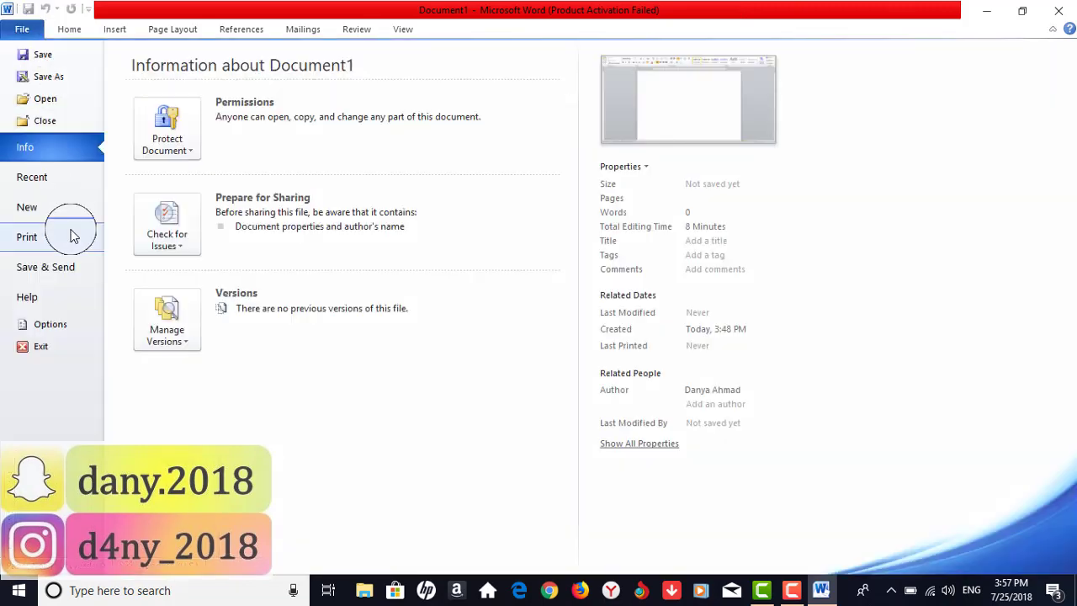
Open Word Options on Customize Ribbon with the Main Tabs list shown.
click(68, 323)
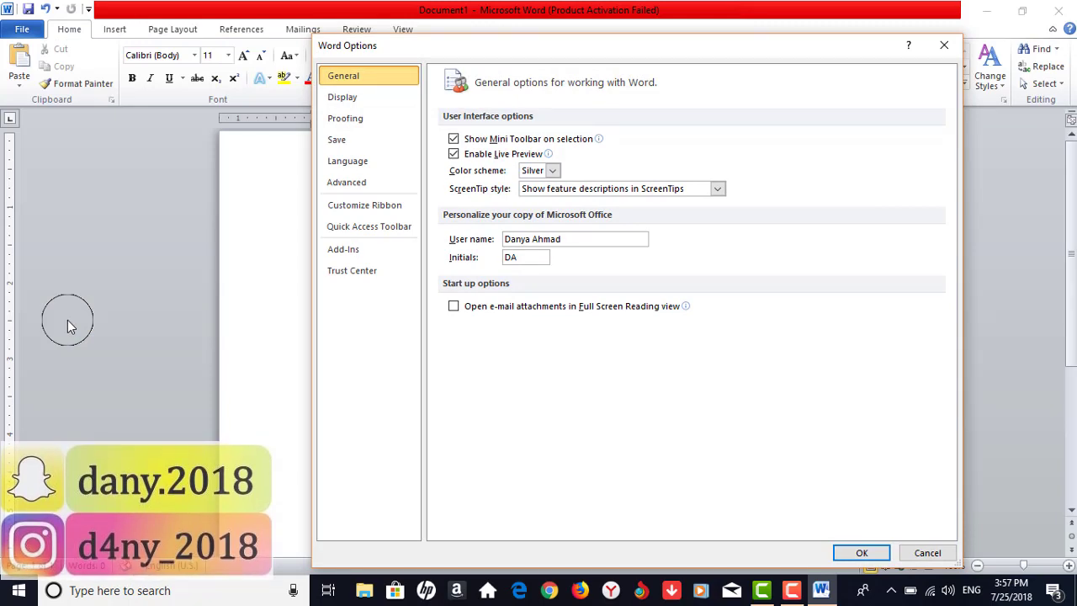
click(366, 207)
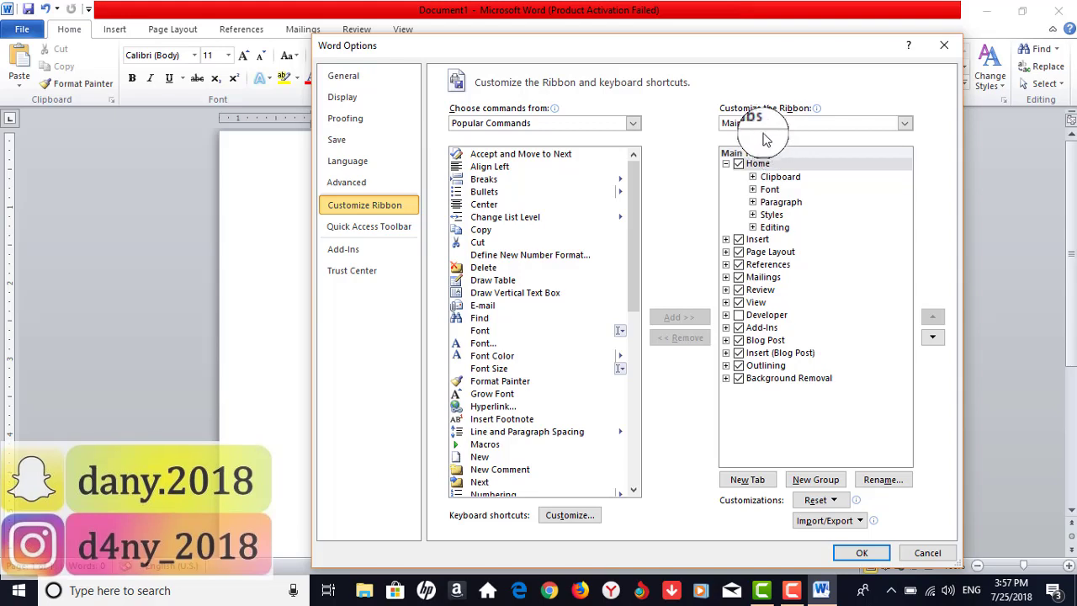
click(765, 126)
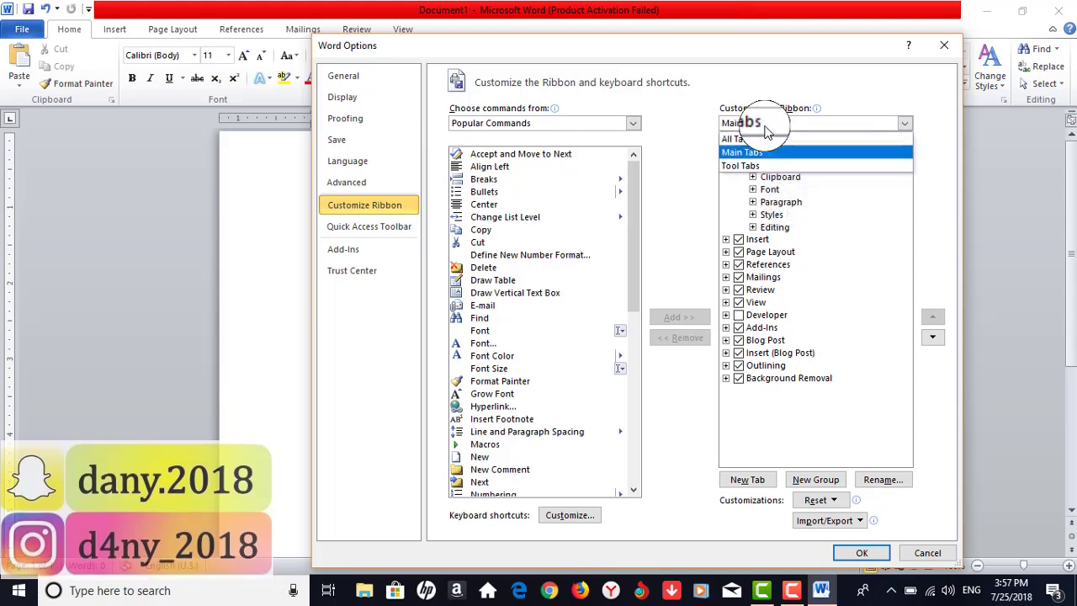
click(739, 152)
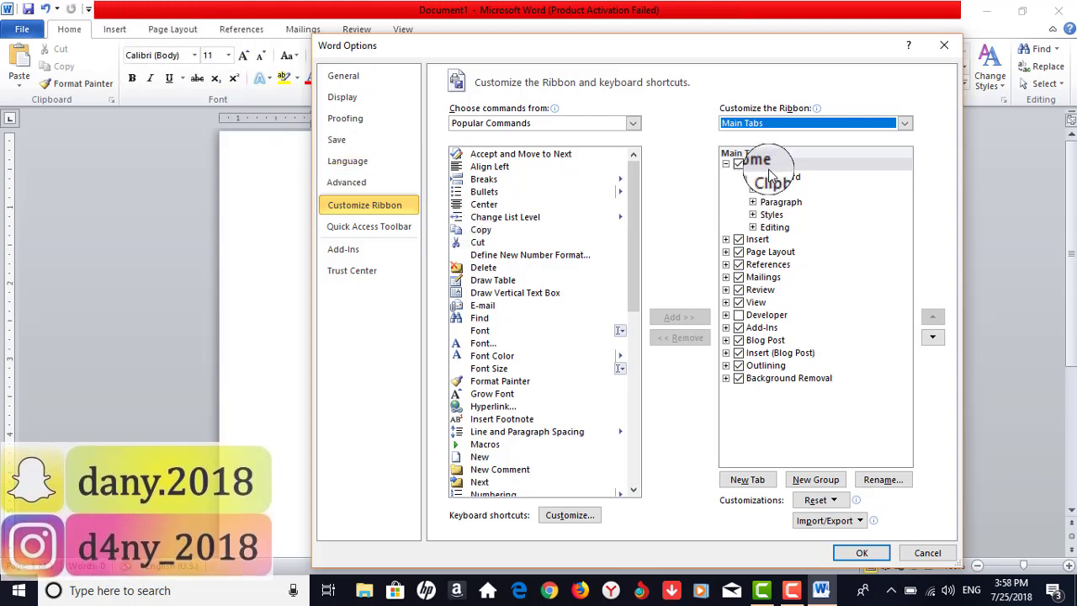
Add a new custom tab after Home, rename it 'Dany', and apply with OK.
click(741, 486)
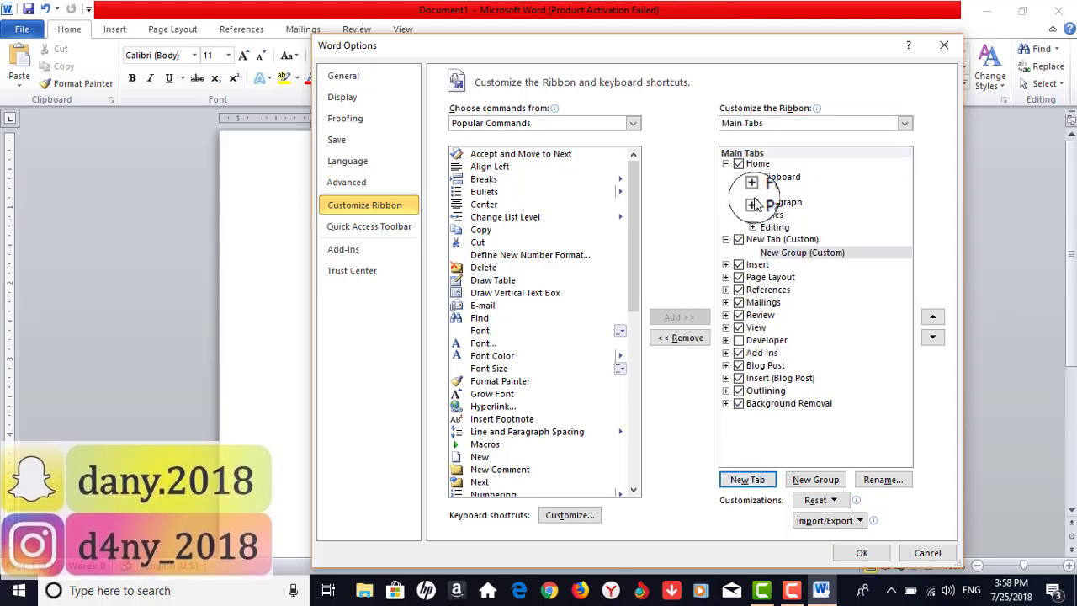
click(762, 240)
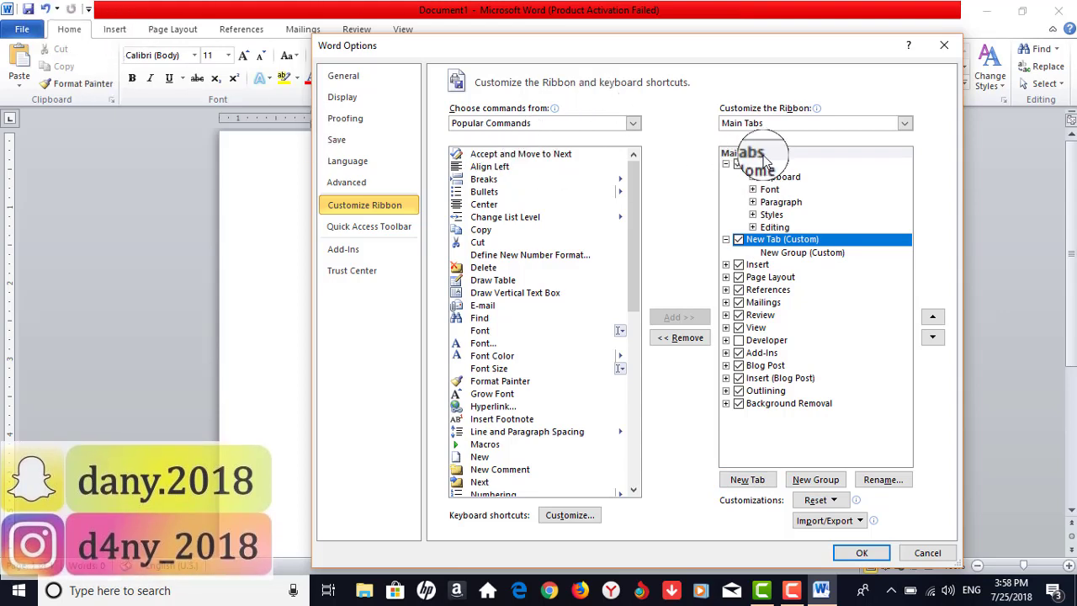
right_click(804, 243)
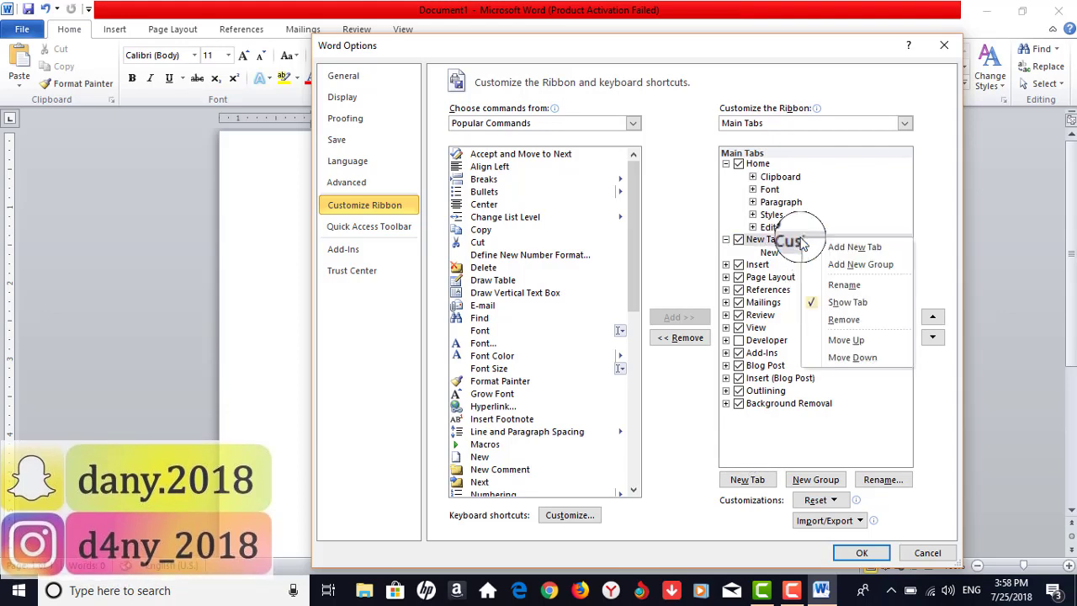
click(822, 276)
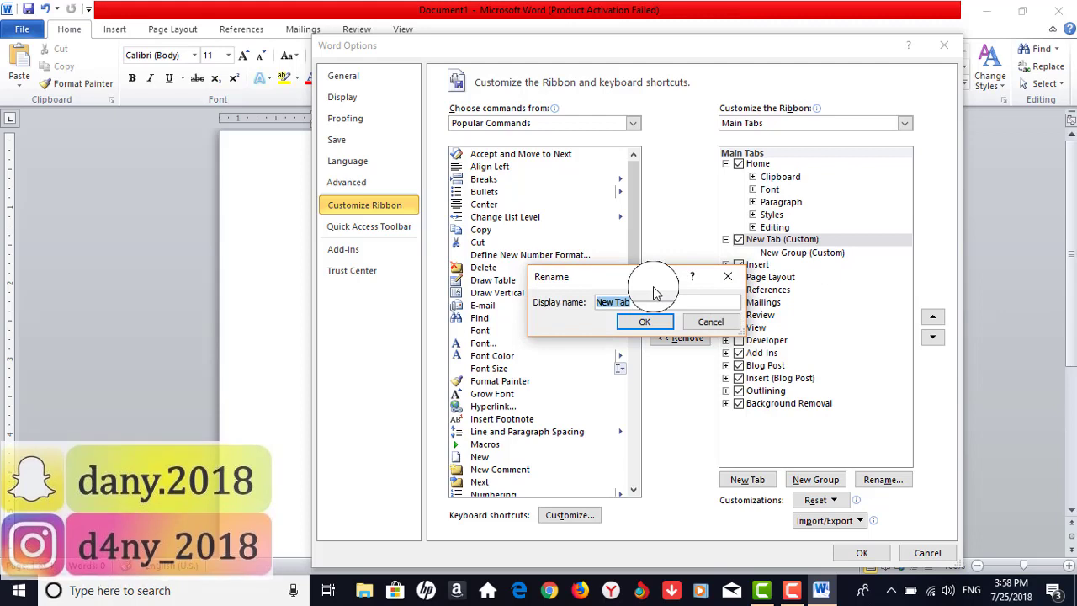
text(Dany)
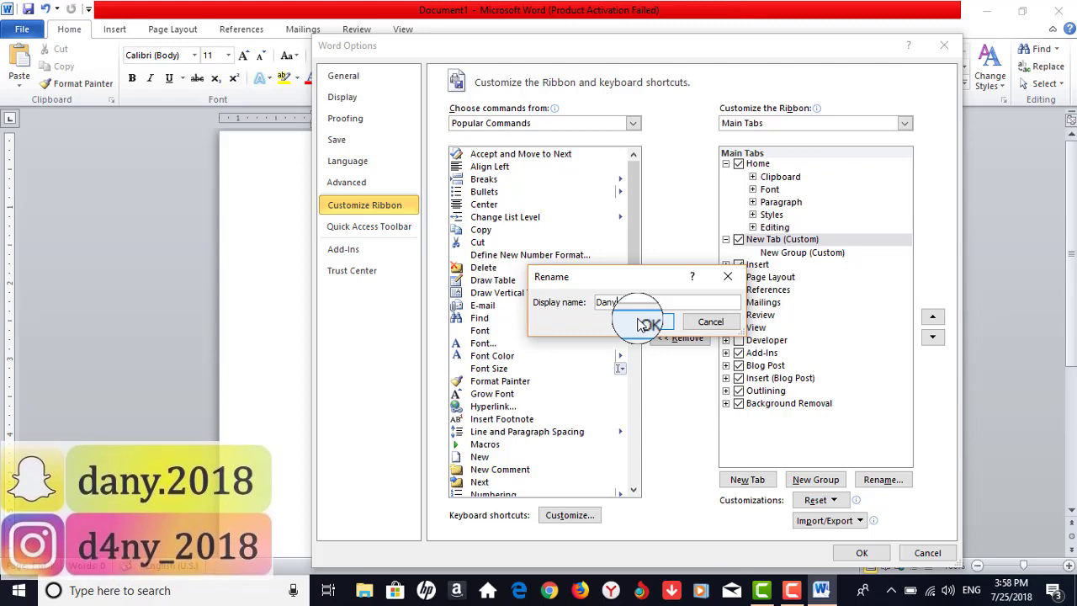
click(647, 324)
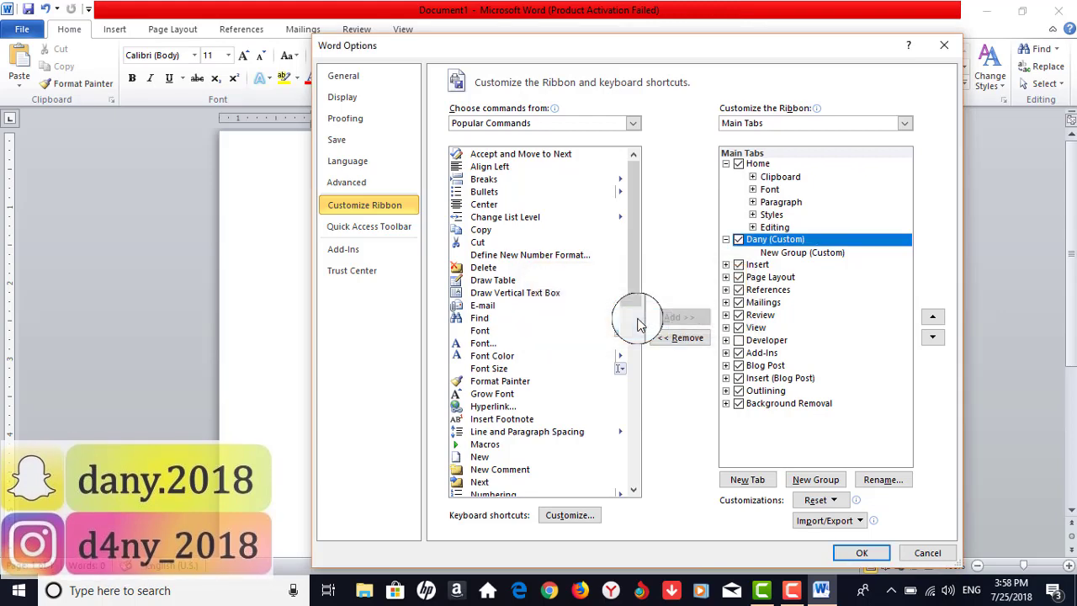
click(874, 547)
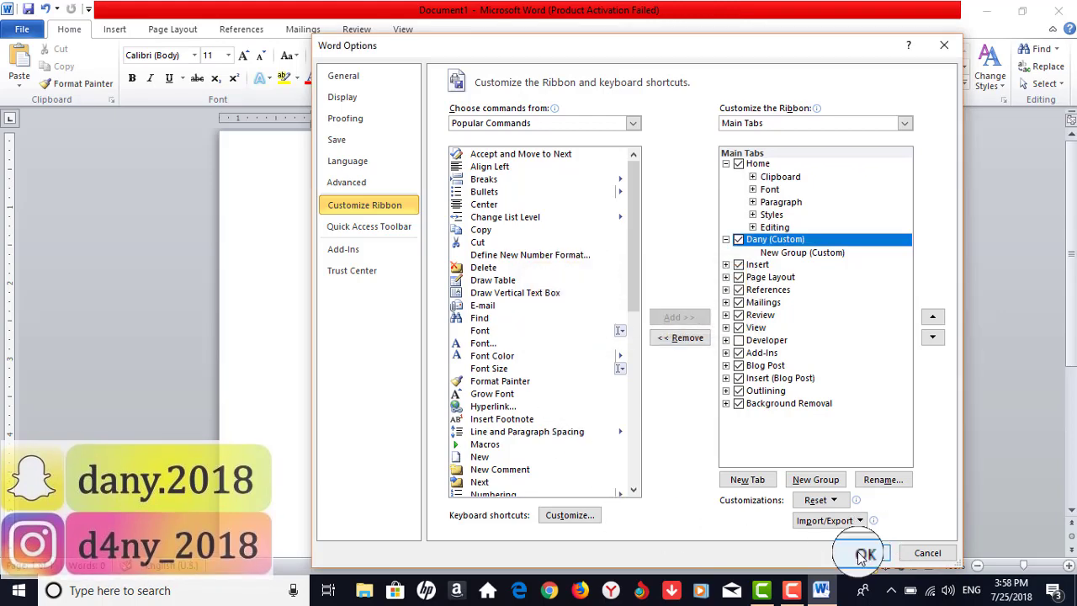
click(875, 549)
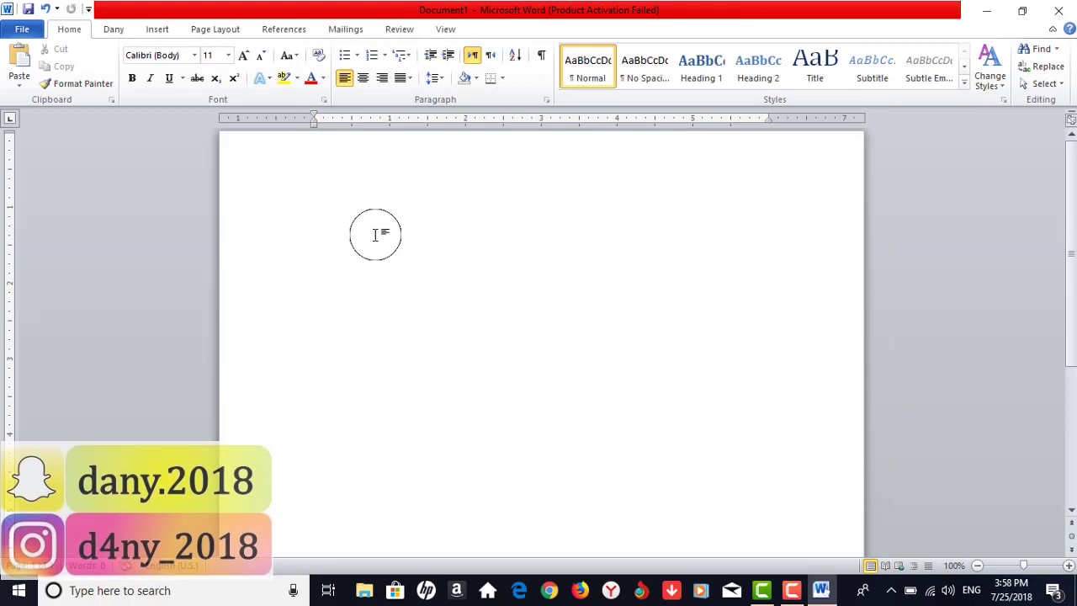
View the Dany tab, then select its New Group (Custom) in Customize Ribbon.
click(115, 35)
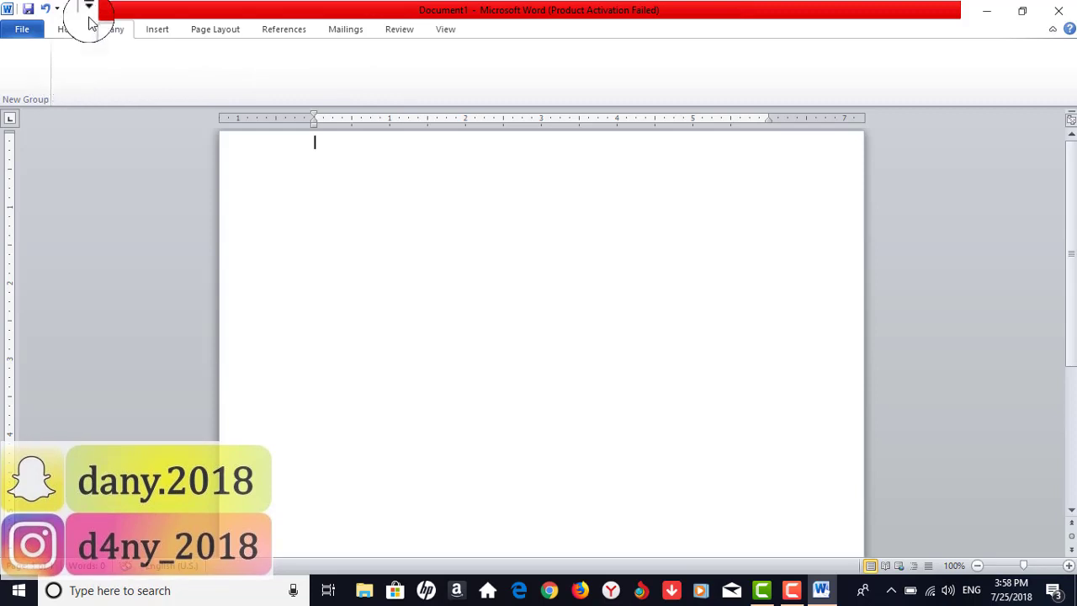
click(24, 42)
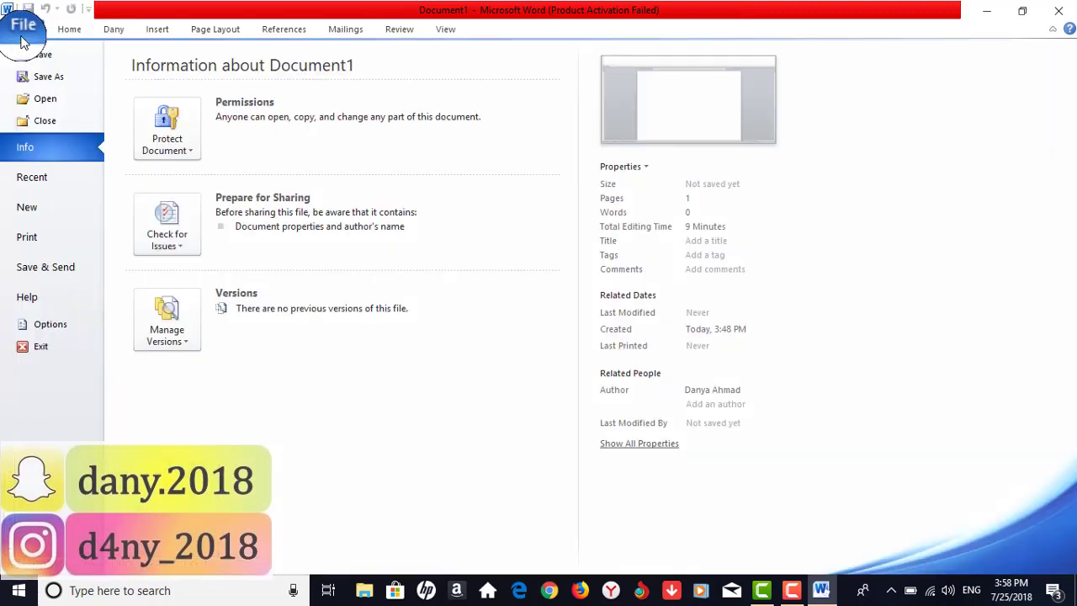
click(52, 323)
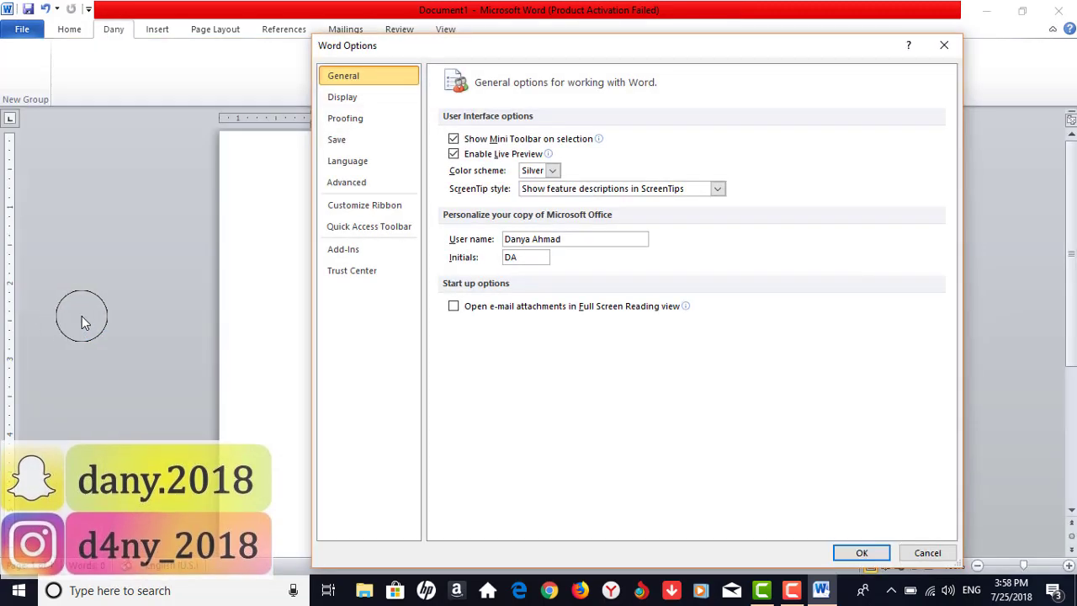
click(339, 208)
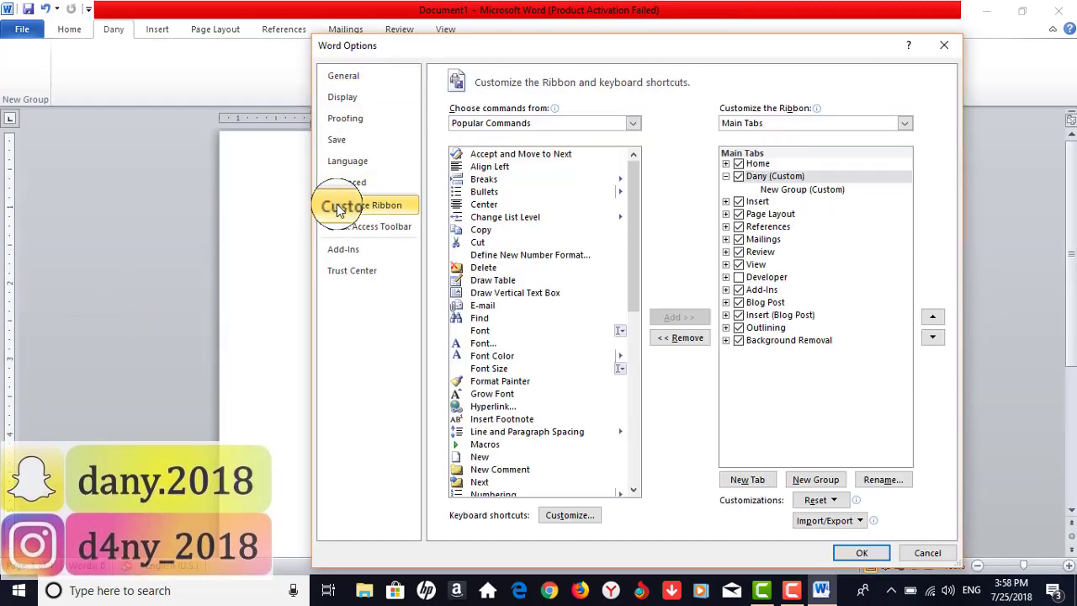
click(769, 176)
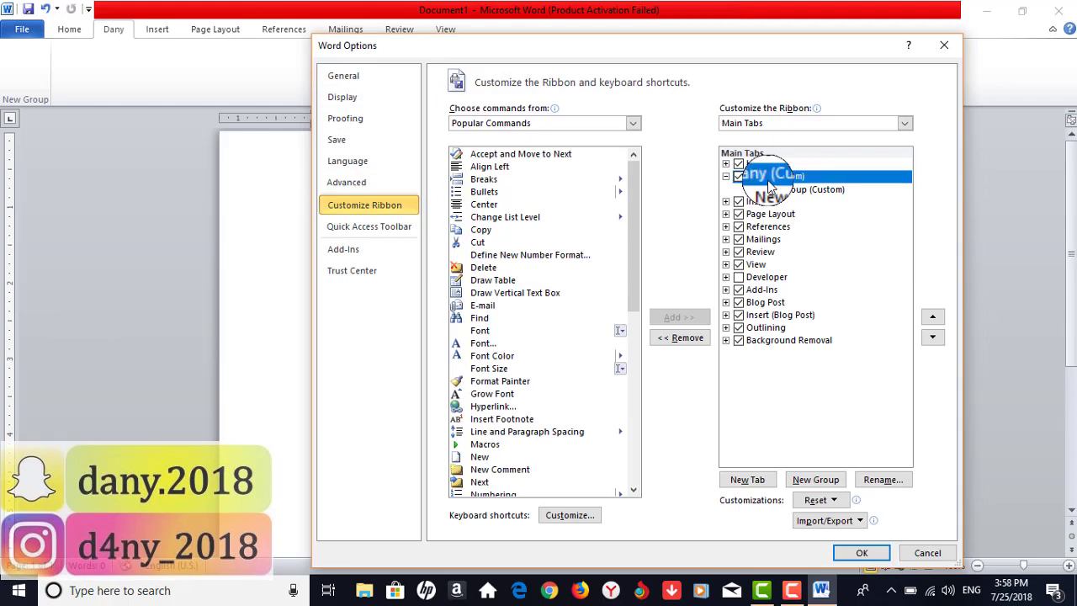
click(773, 190)
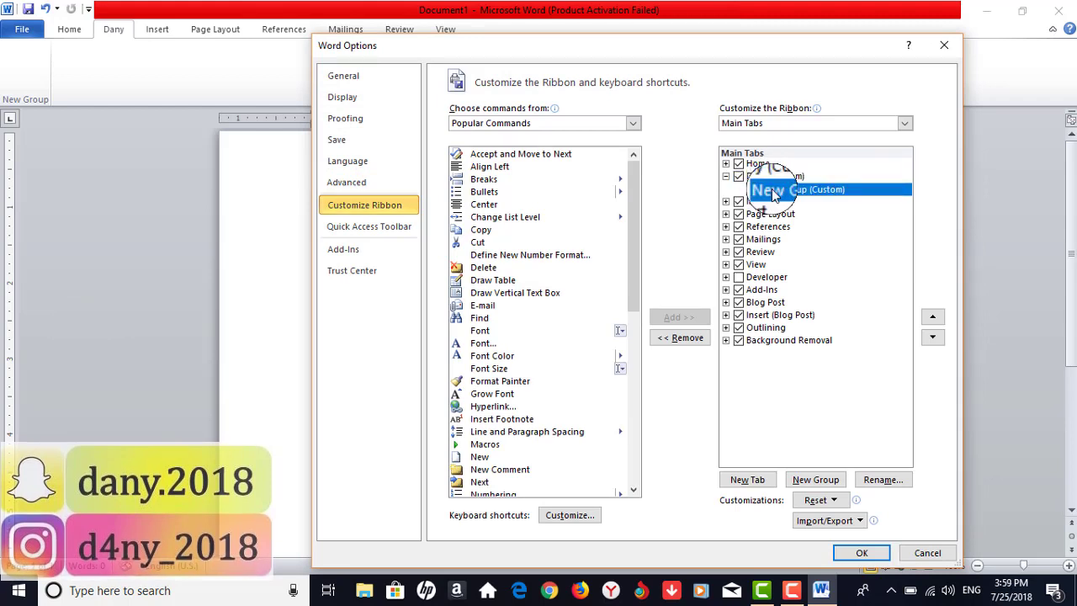
Rename Dany's New Group to 'one' and give it the check-mark symbol.
right_click(772, 192)
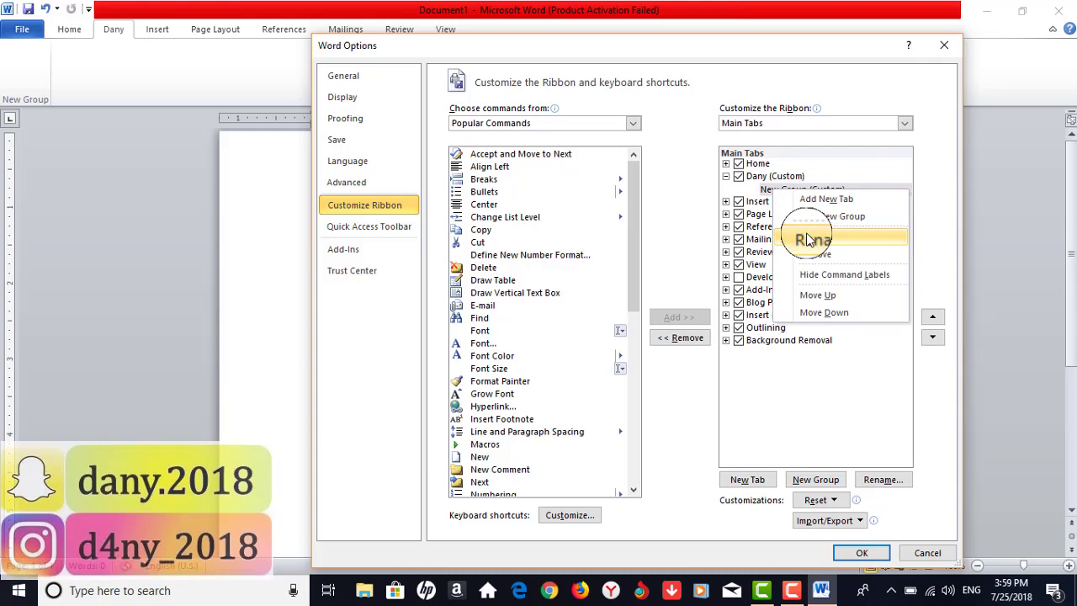
click(808, 241)
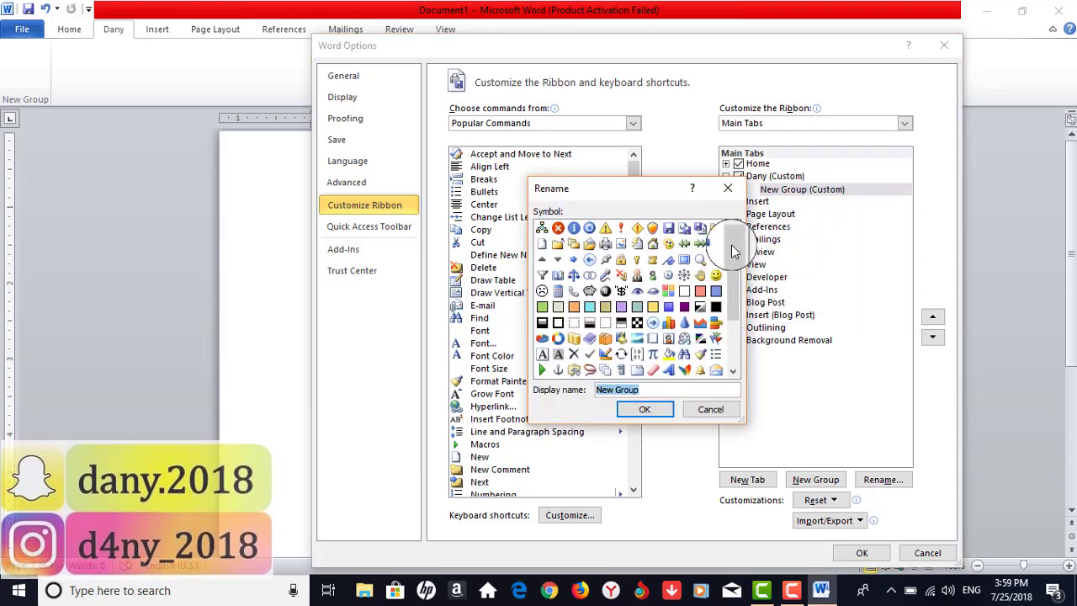
mouse_move(734, 247)
mouse_down()
mouse_move(739, 282)
mouse_move(737, 241)
mouse_up()
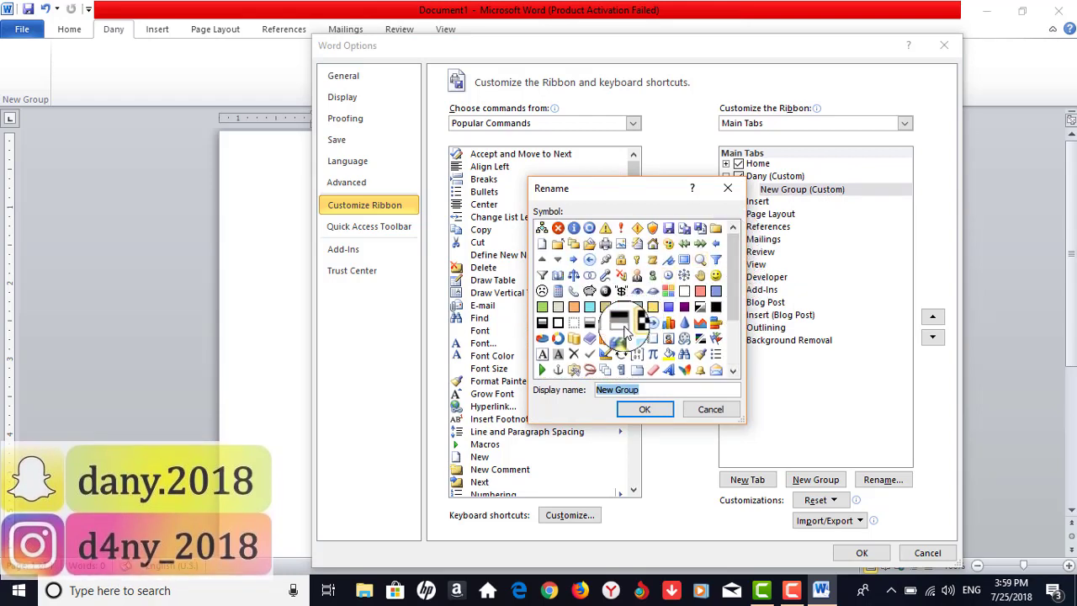
click(601, 354)
click(601, 353)
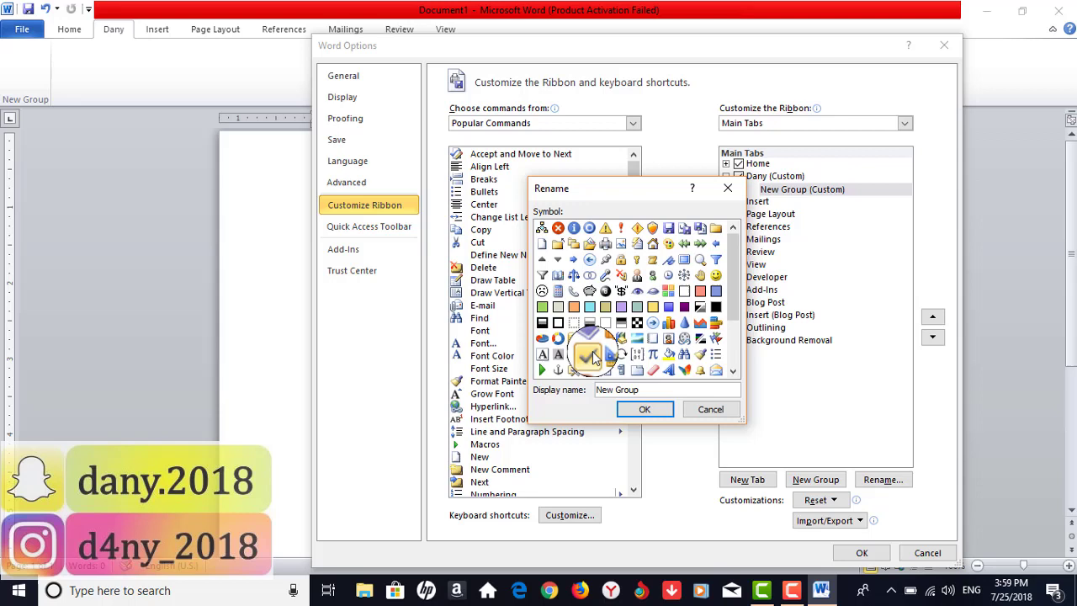
click(646, 389)
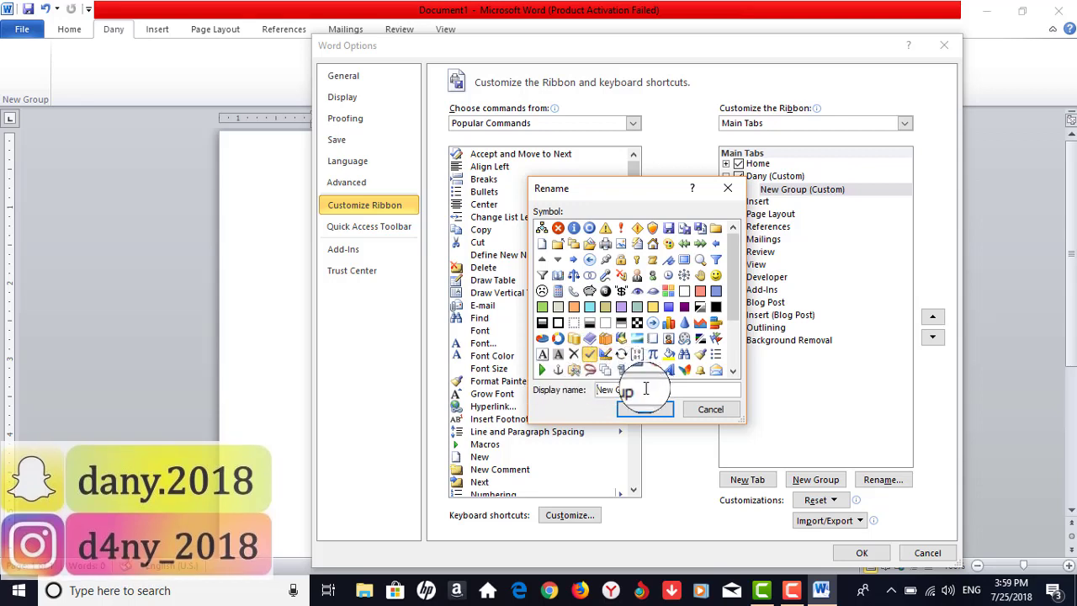
drag(645, 389, 598, 390)
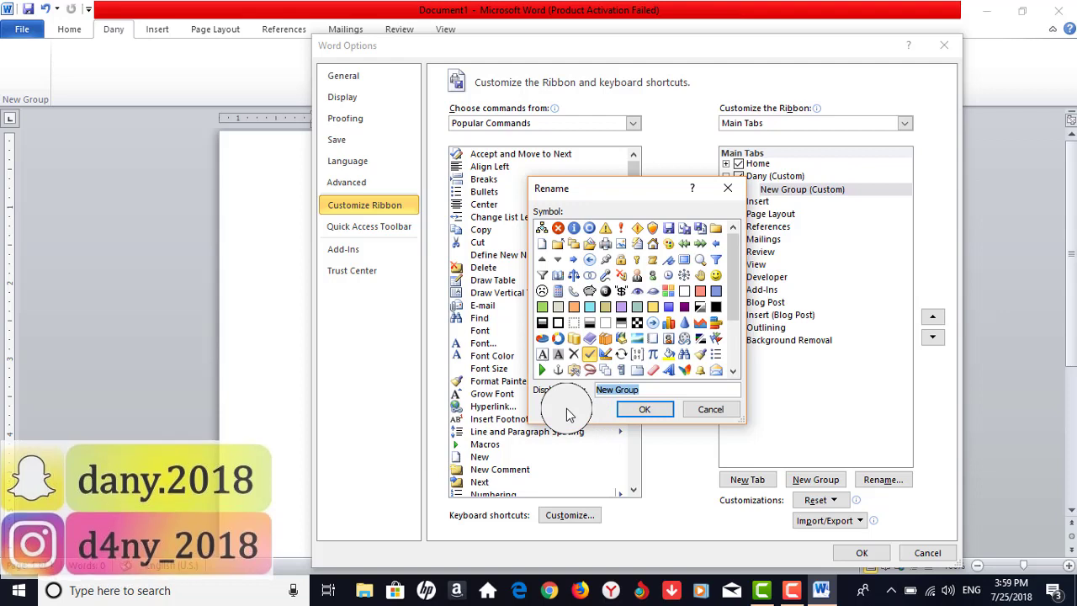
text(Sl)
text(eman)
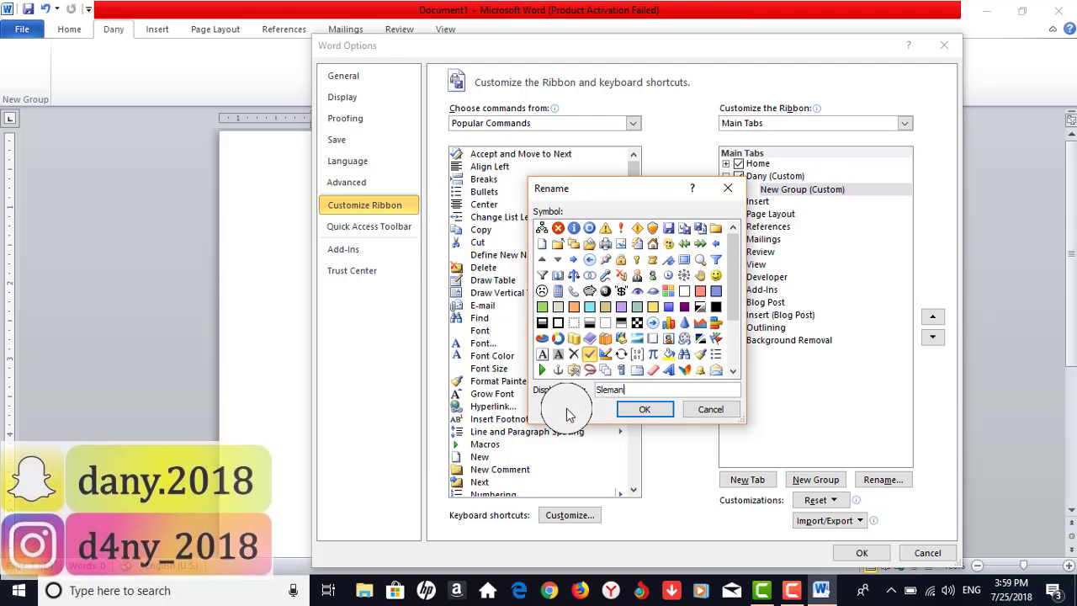
key(BackSpace)
key(BackSpace)
key(BackSpace)
text(on)
text(e)
key(Return)
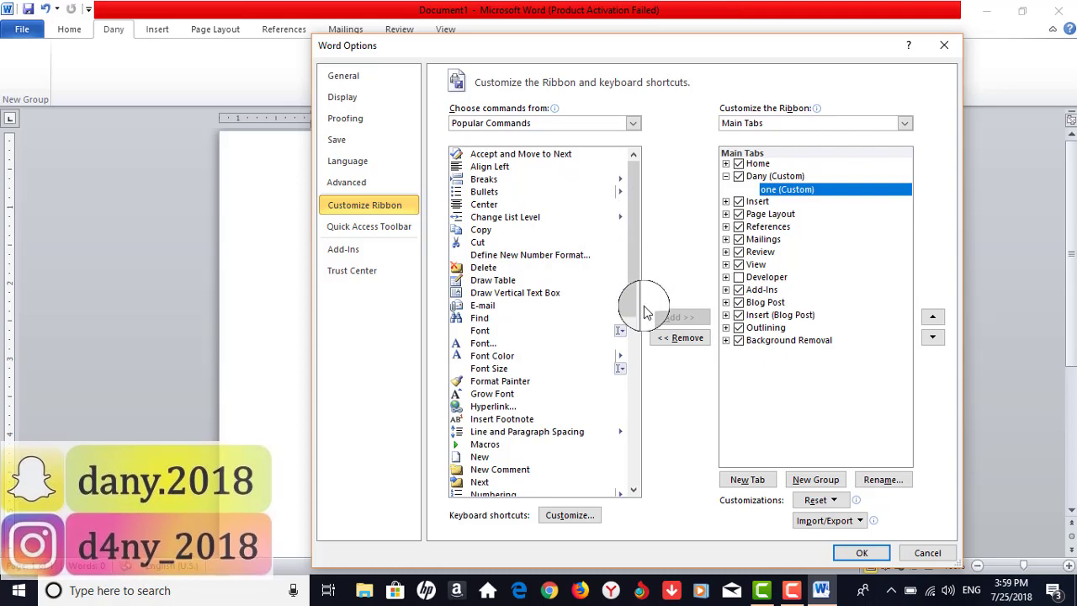
drag(637, 308, 628, 511)
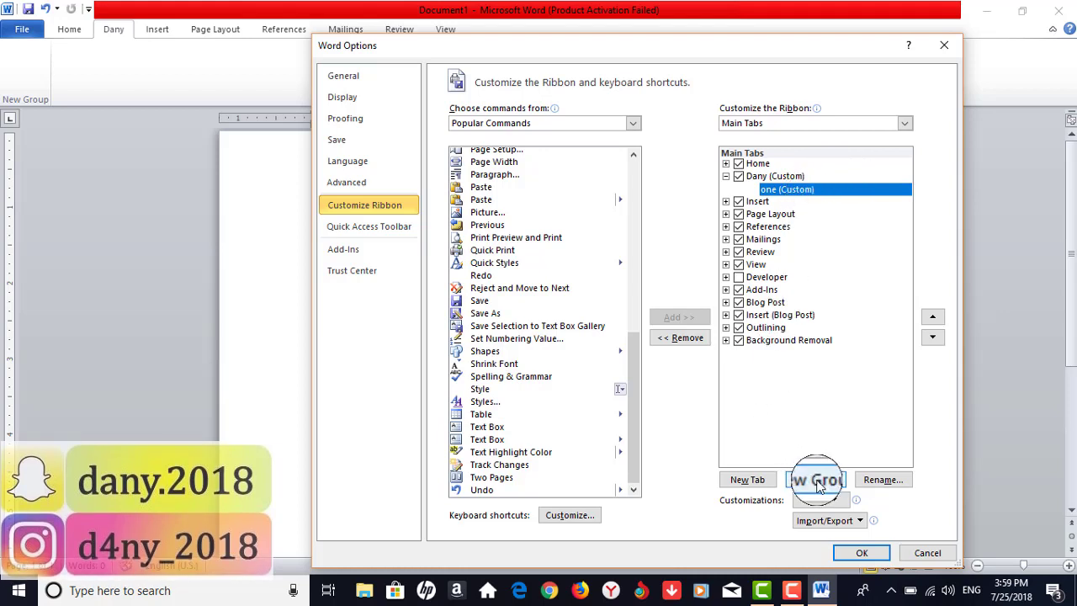
Add the Copy and Picture commands to group 'one' and close Word Options with OK.
drag(800, 189, 809, 192)
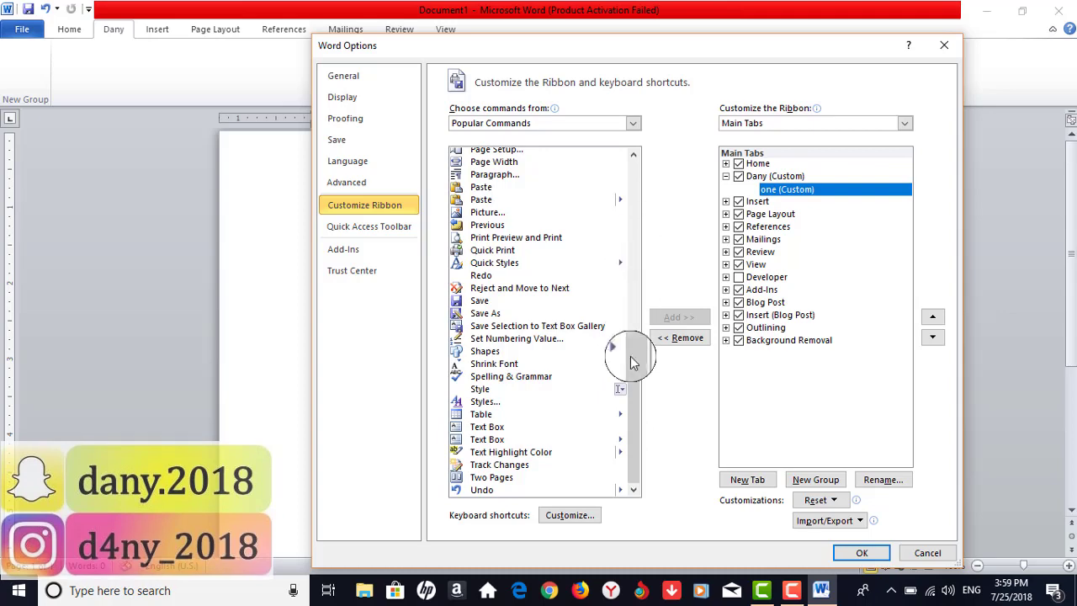
scroll(634, 309, up, 1)
drag(635, 308, 635, 179)
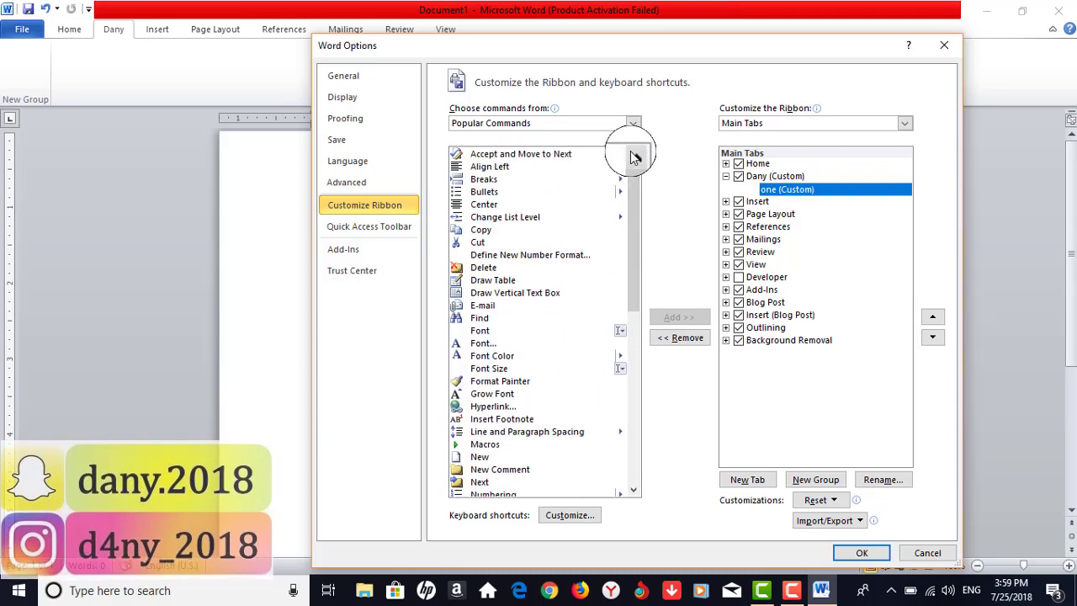
click(478, 231)
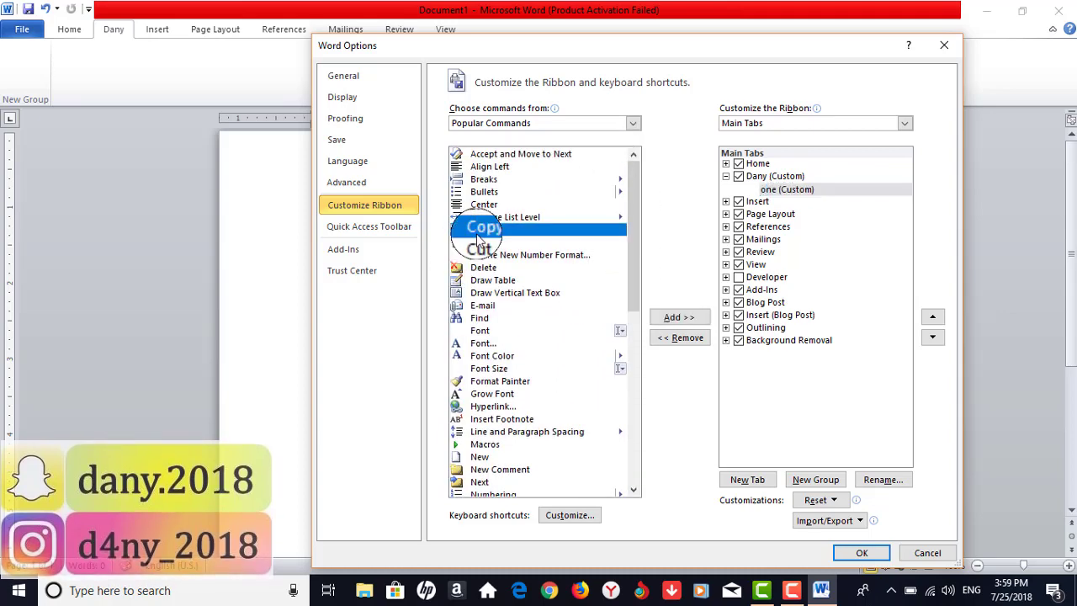
click(673, 318)
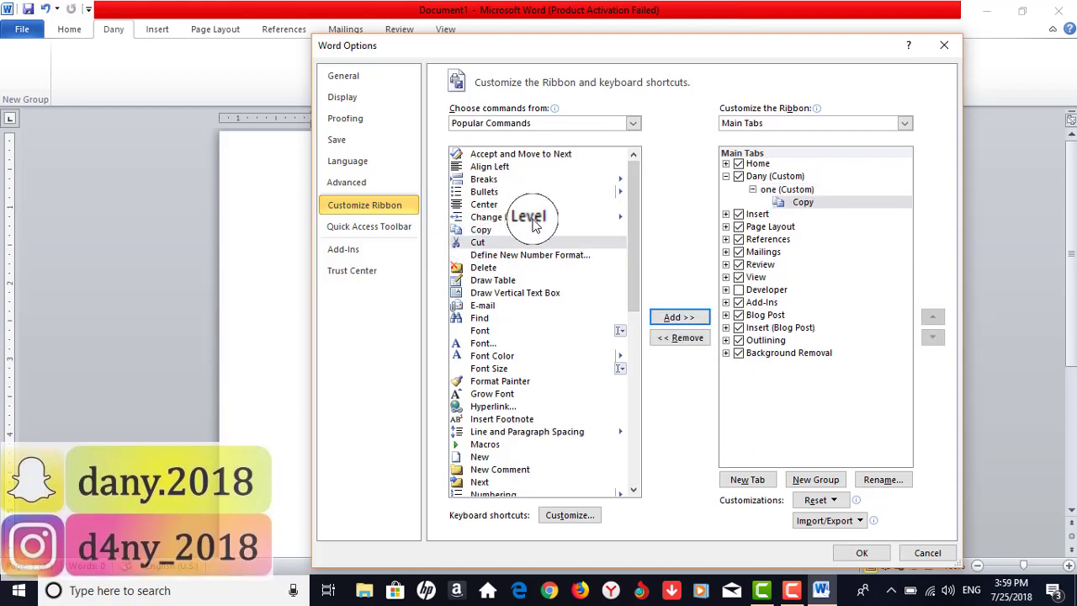
drag(633, 205, 644, 252)
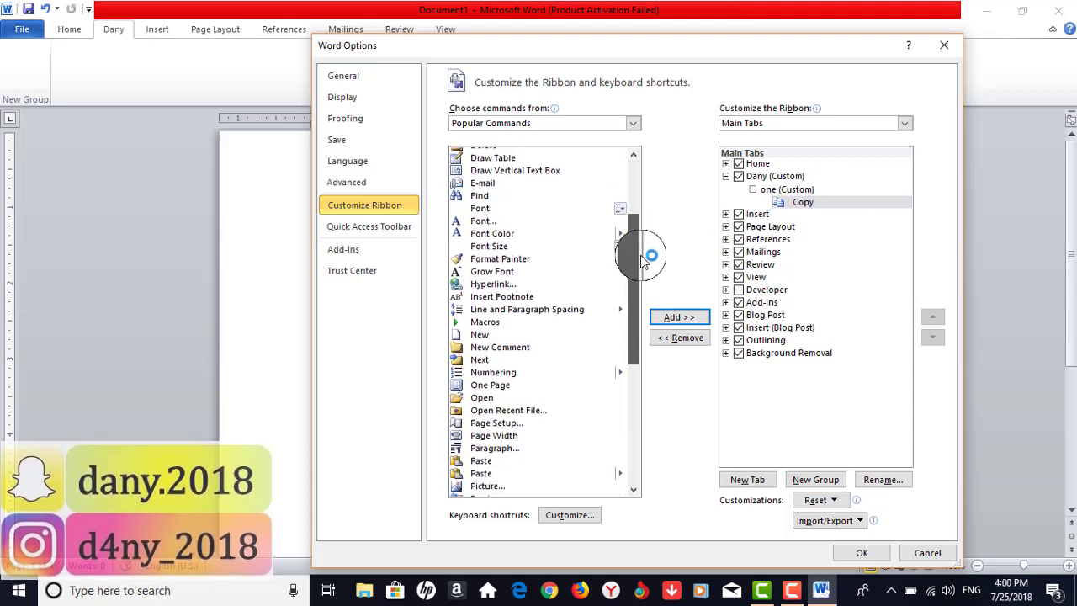
click(492, 486)
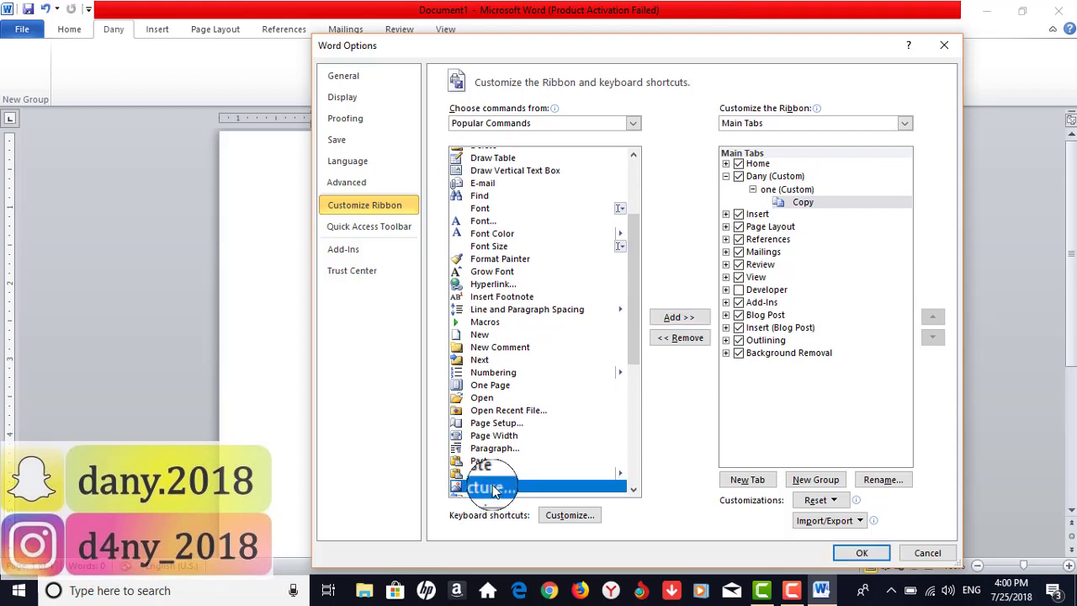
click(678, 320)
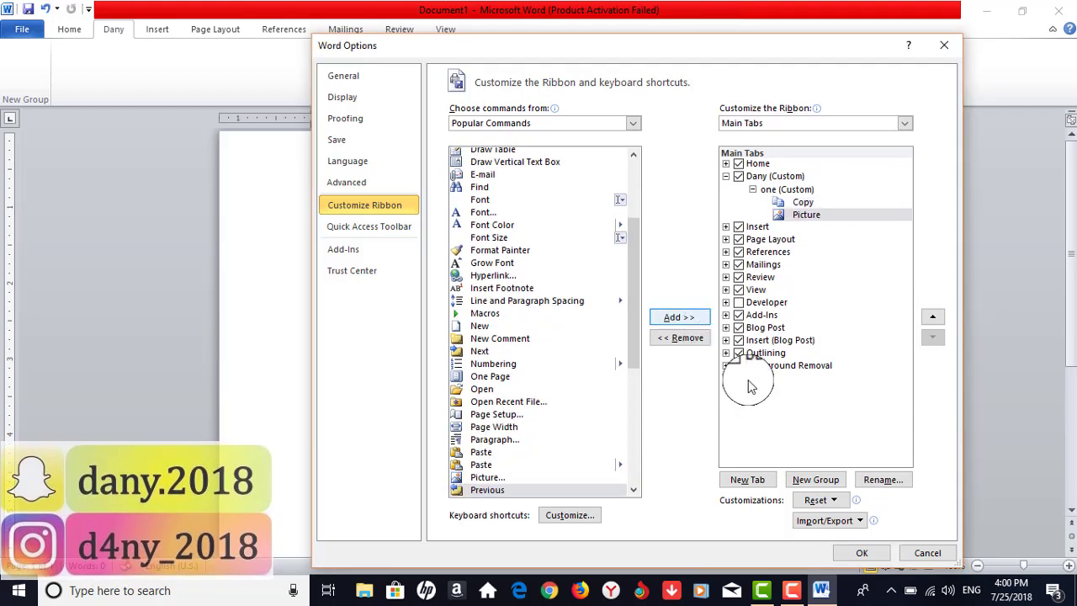
click(850, 552)
click(14, 31)
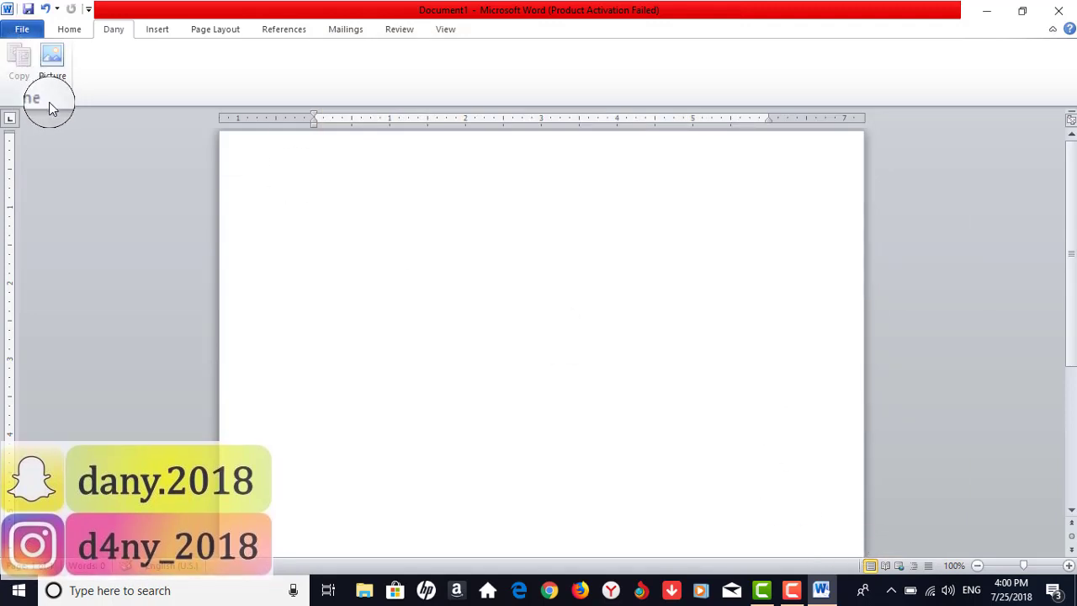
Switch to the Home tab, glance at the File Info page, and return to the document.
click(69, 34)
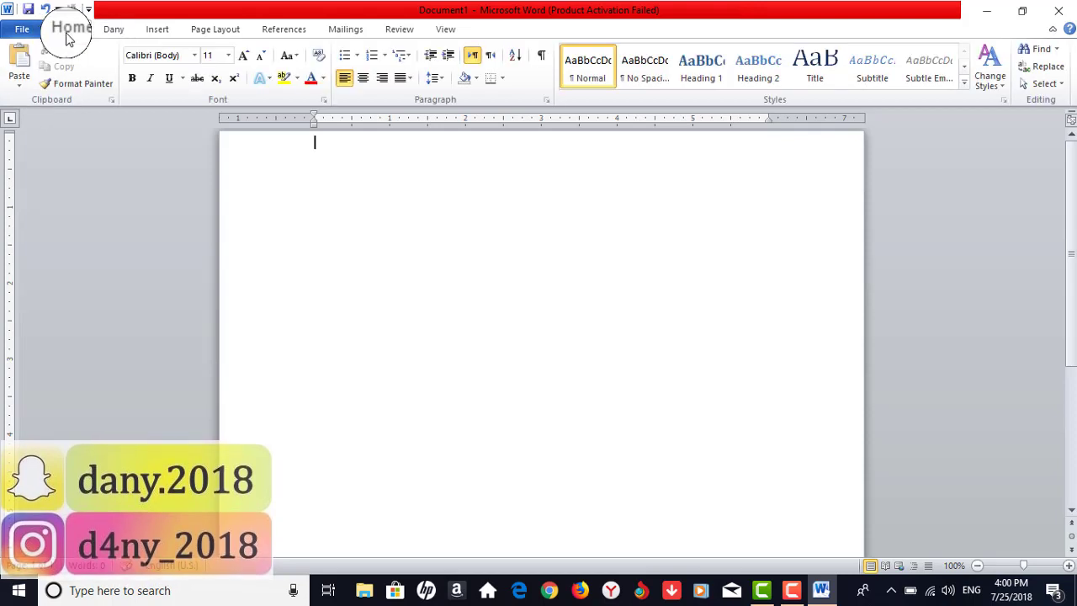
click(27, 35)
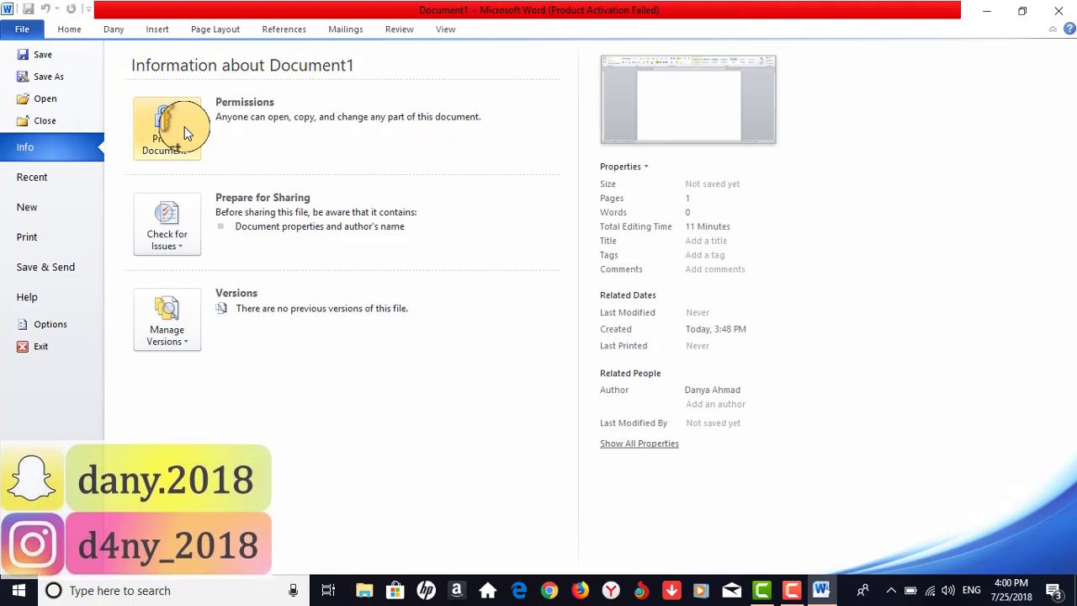
click(70, 30)
text(d)
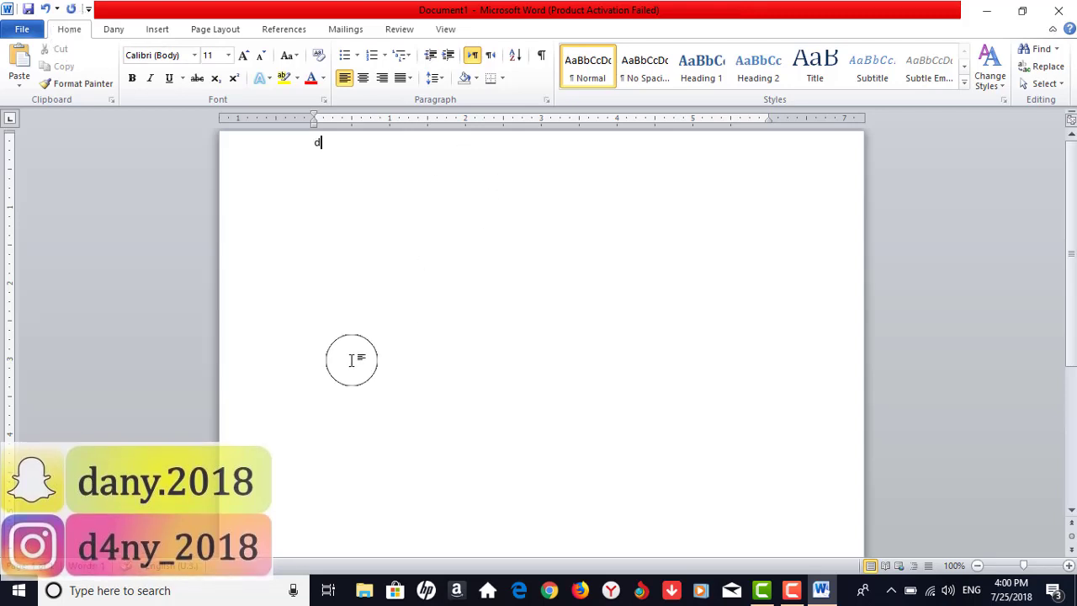
key(BackSpace)
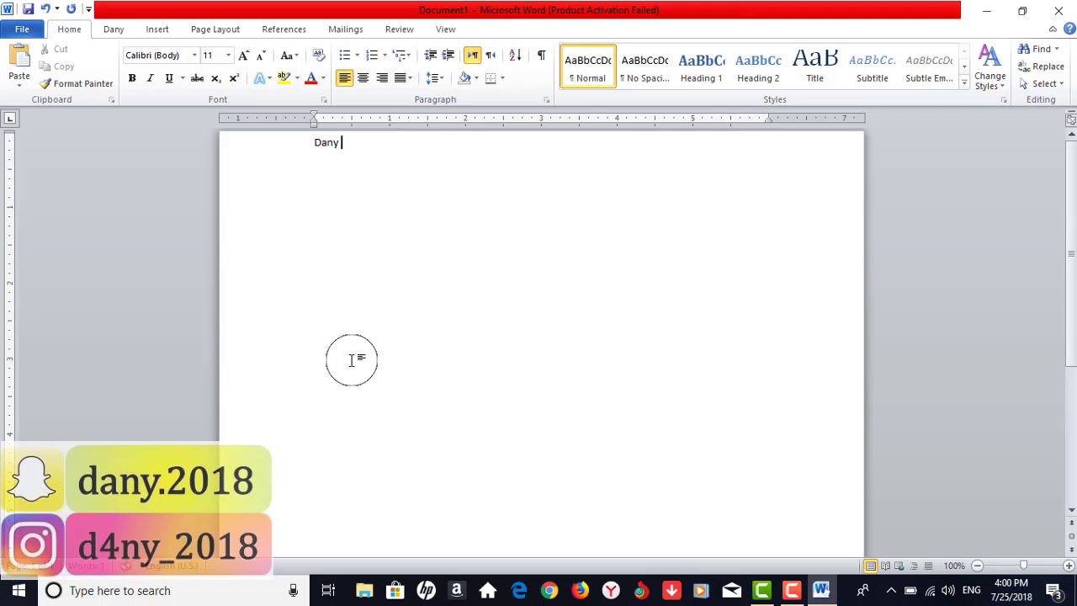
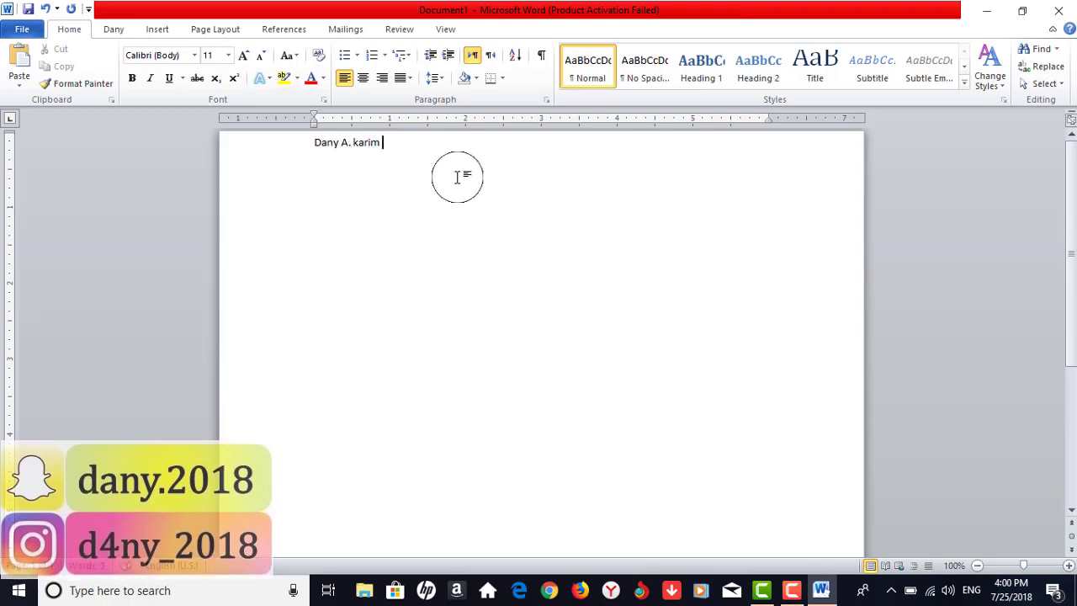
click(24, 33)
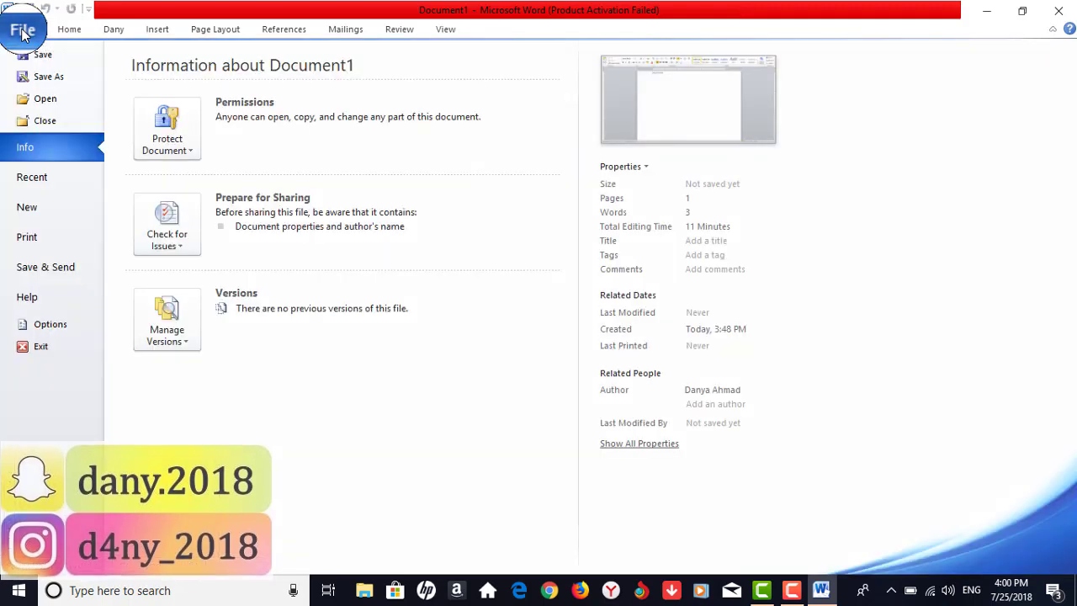
click(40, 53)
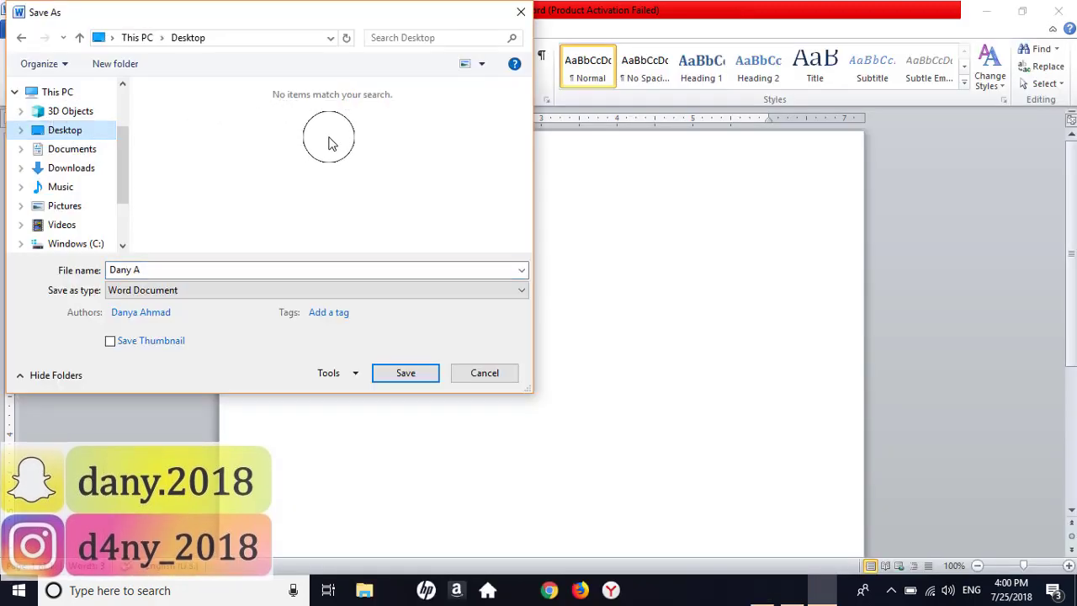
click(425, 373)
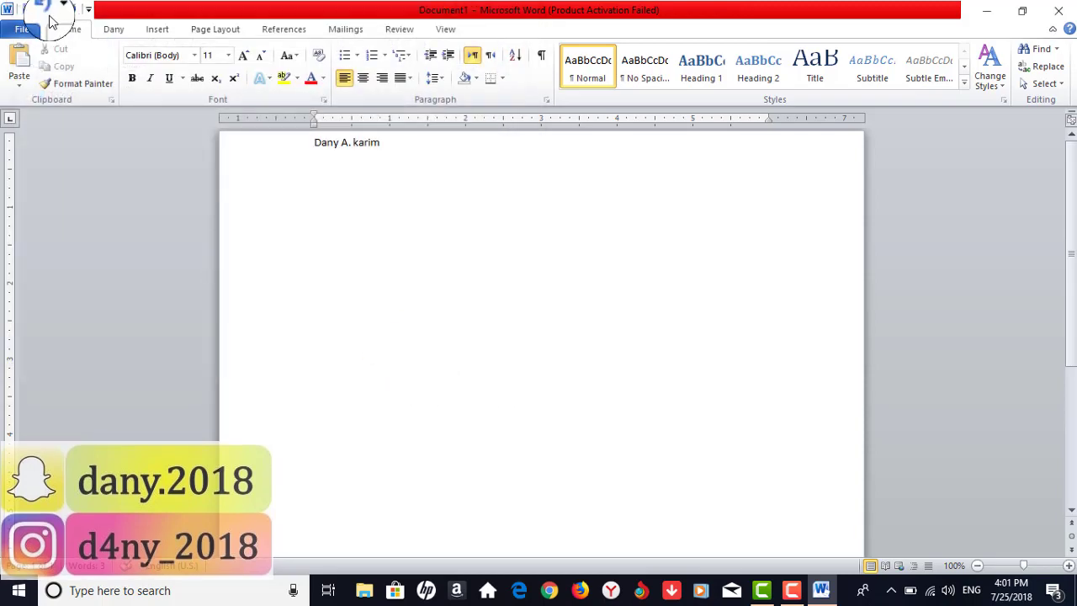
click(983, 13)
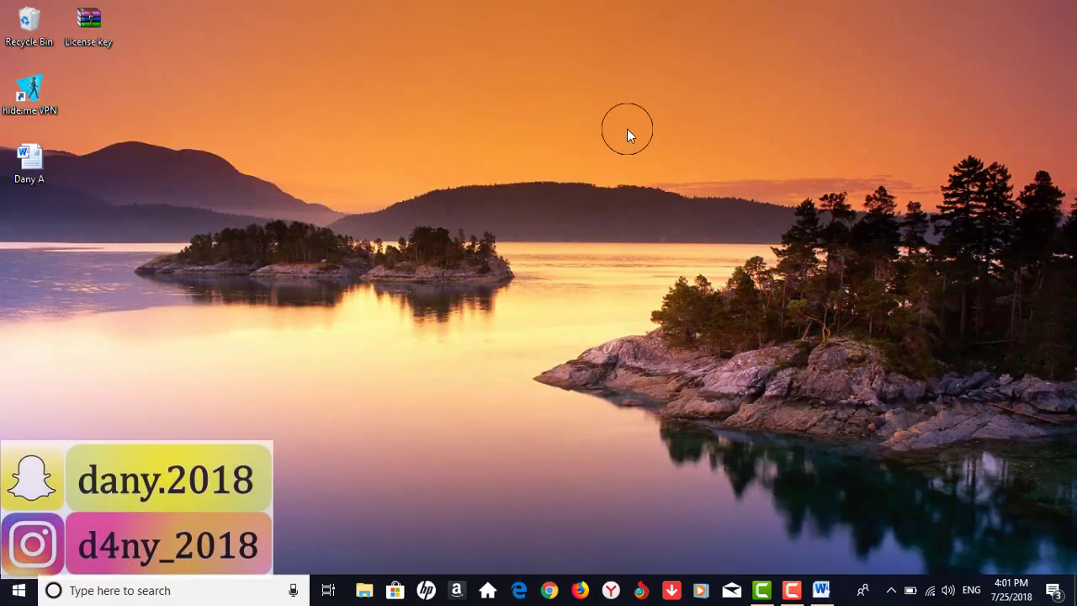
click(820, 591)
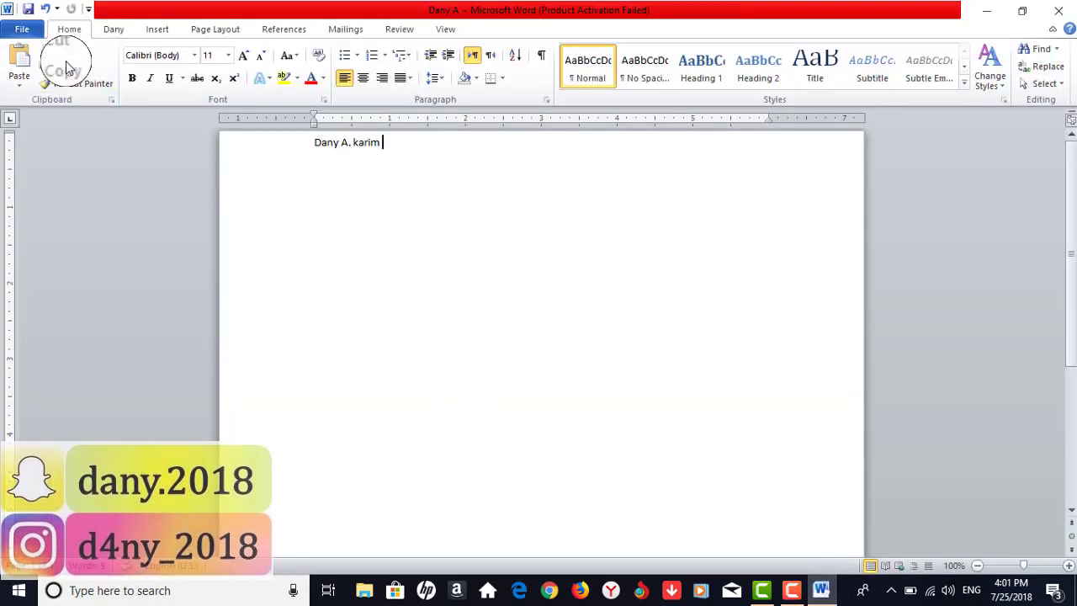
click(33, 38)
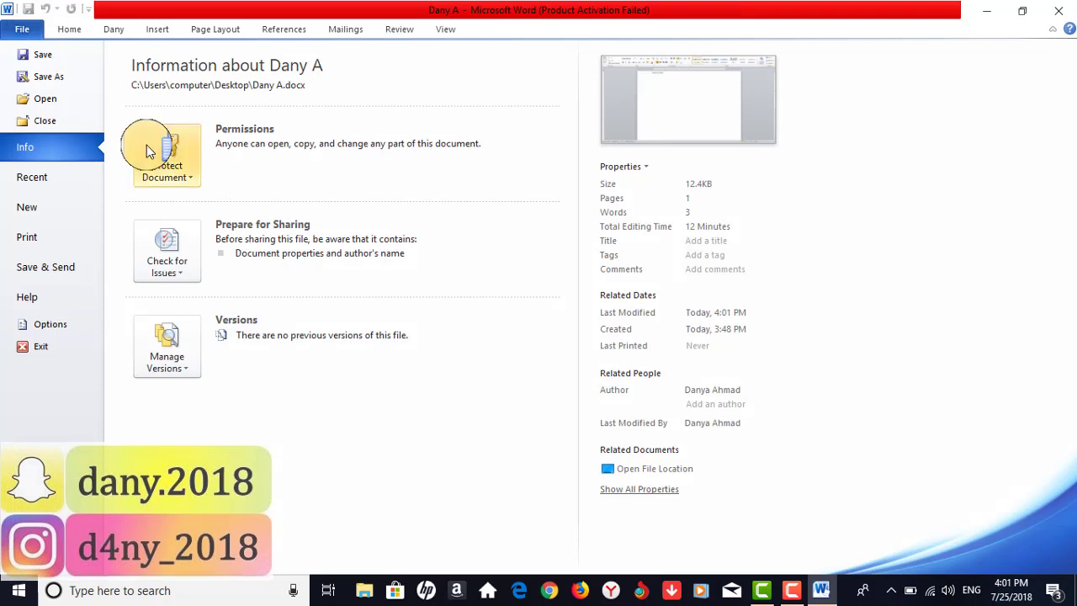
click(146, 148)
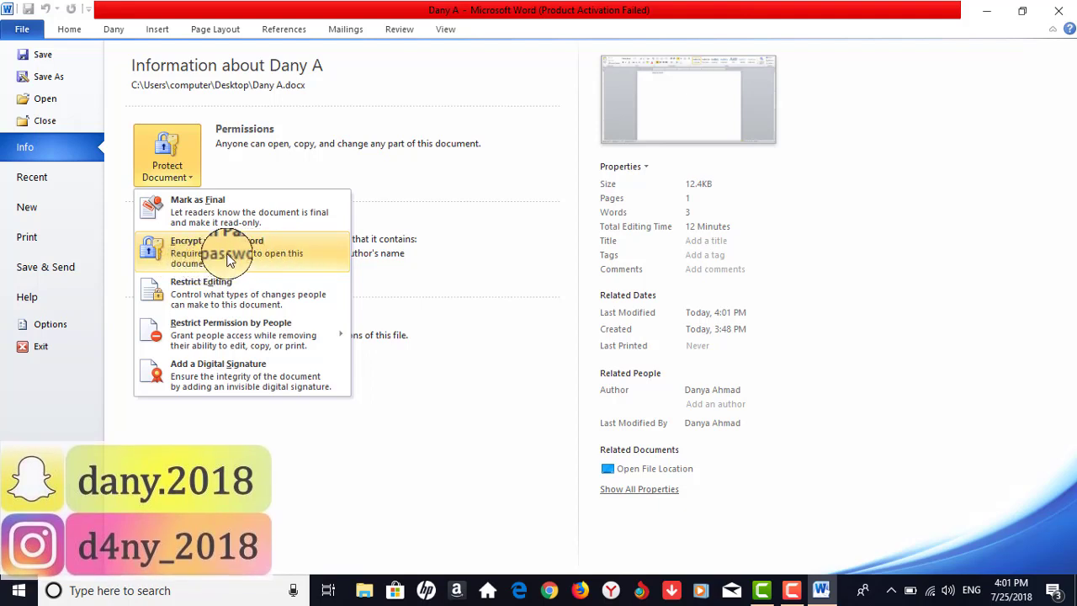
click(227, 259)
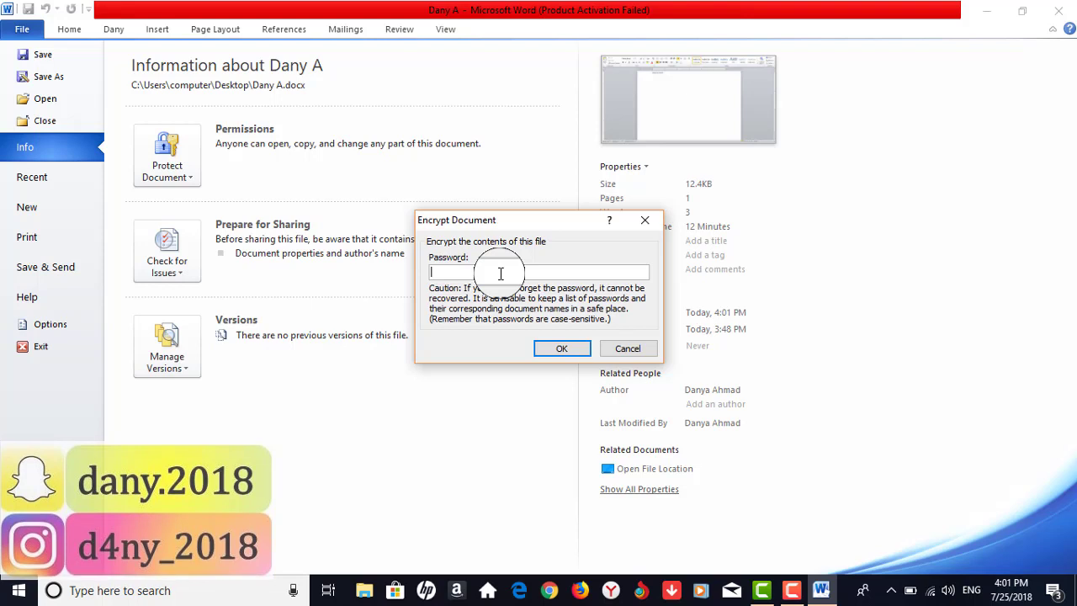
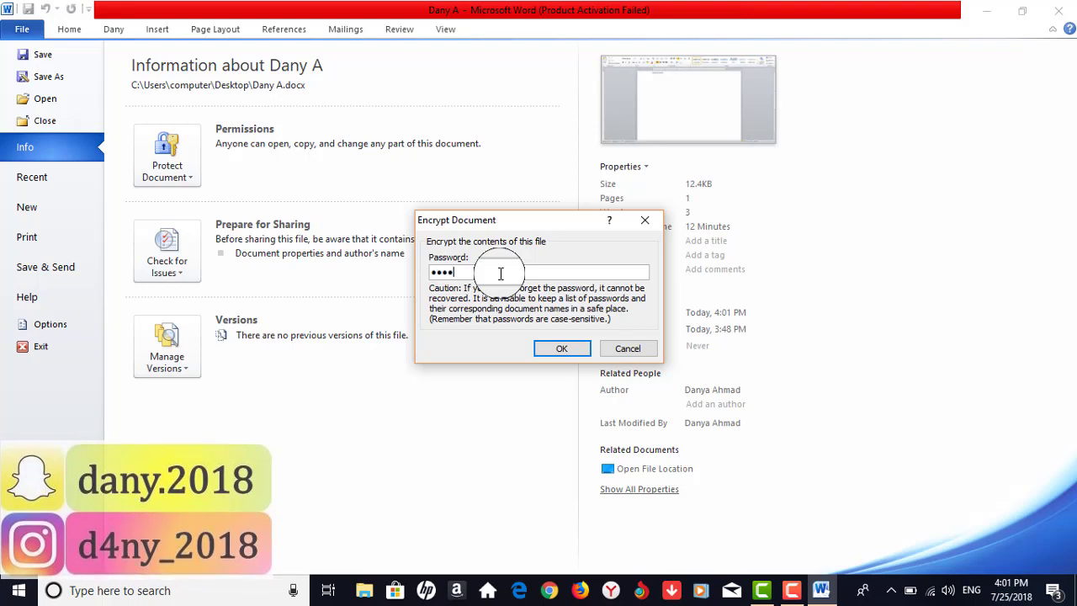
Enter an opening password for Dany A and re-enter it in the confirmation prompt.
key(Return)
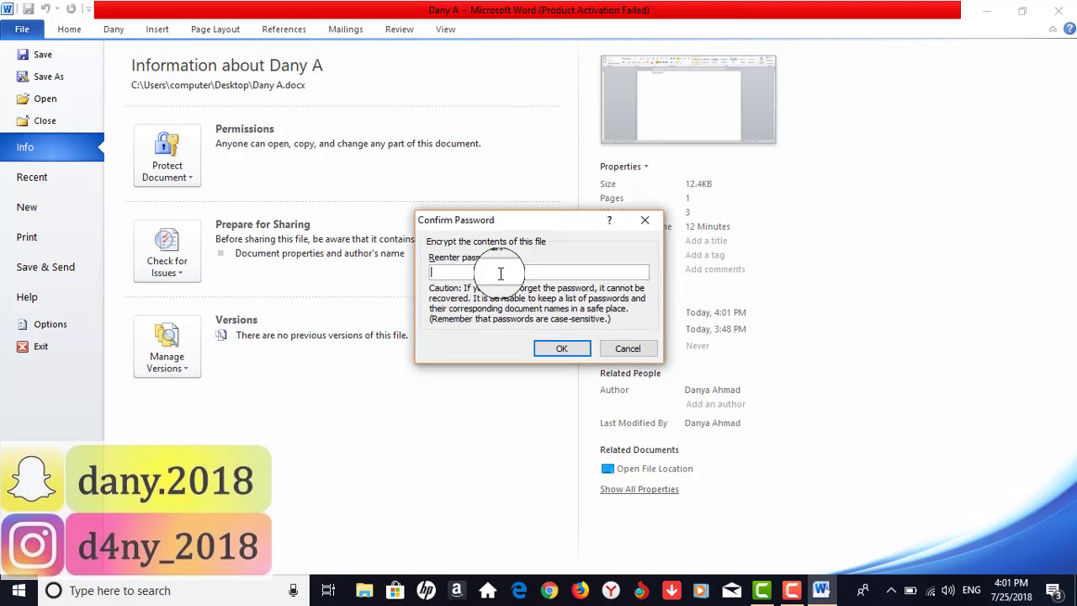
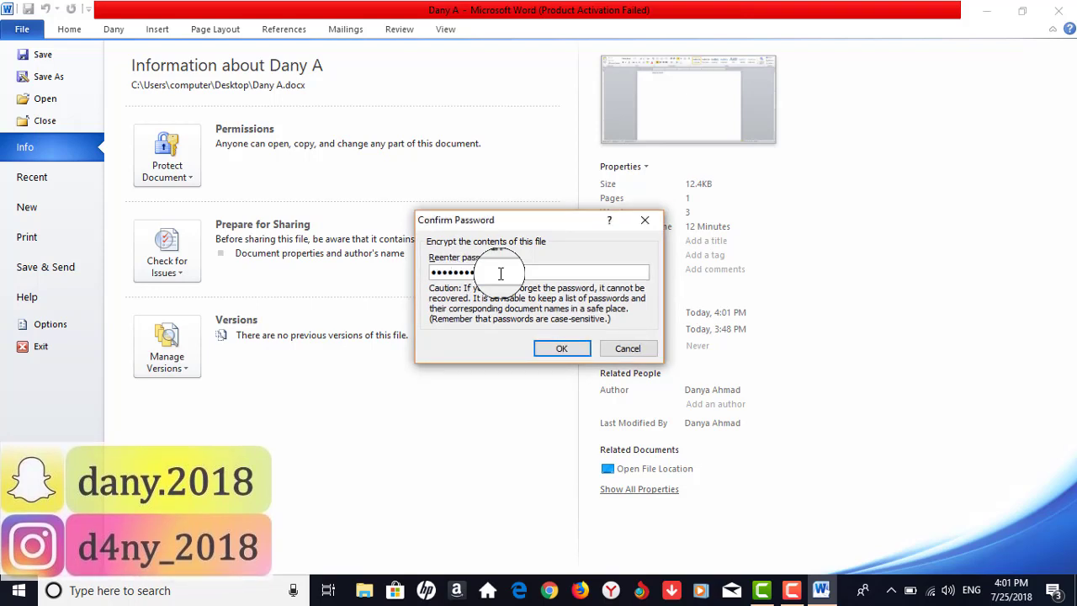
key(Return)
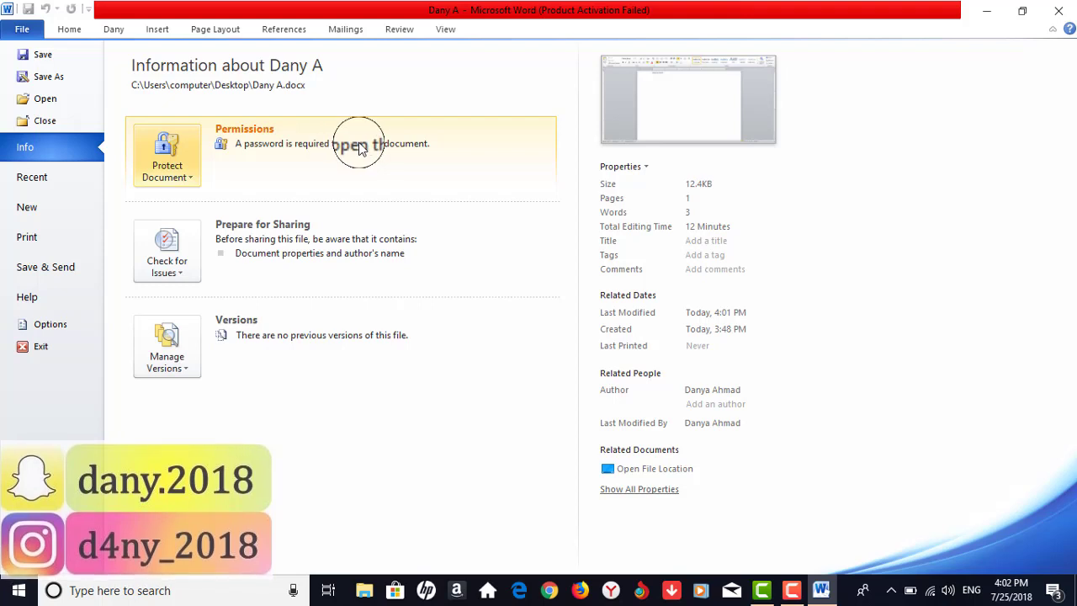
click(1060, 10)
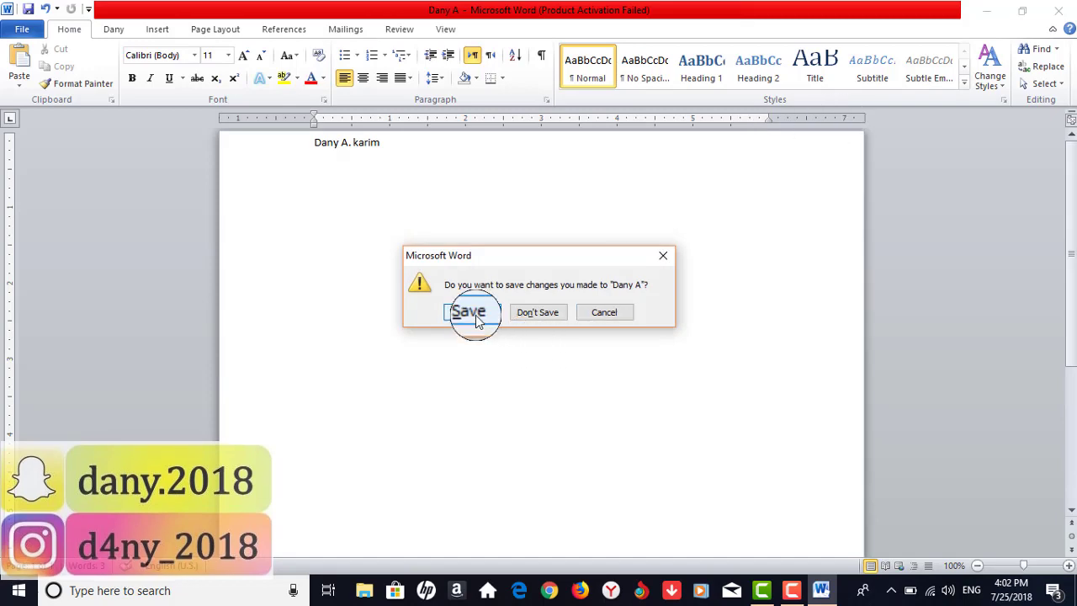
click(472, 312)
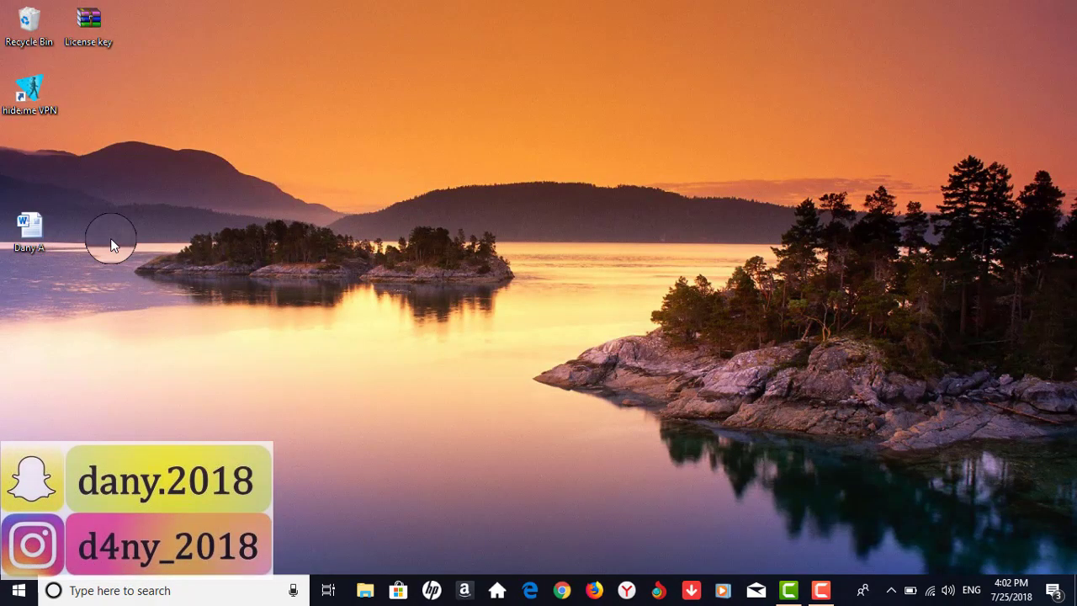
mouse_move(28, 226)
mouse_down()
mouse_move(24, 175)
mouse_move(35, 167)
mouse_up()
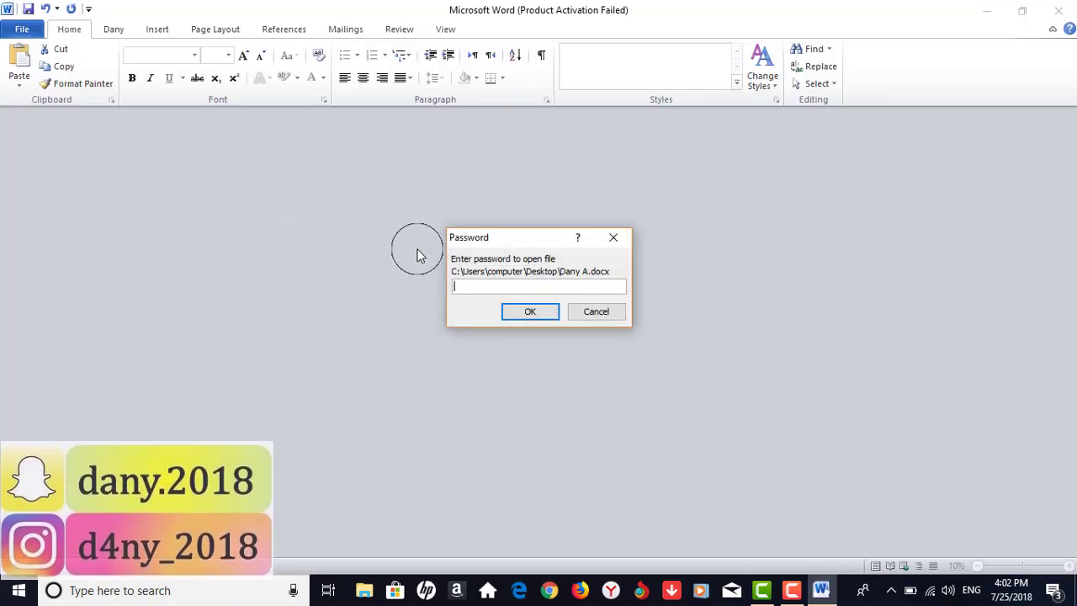
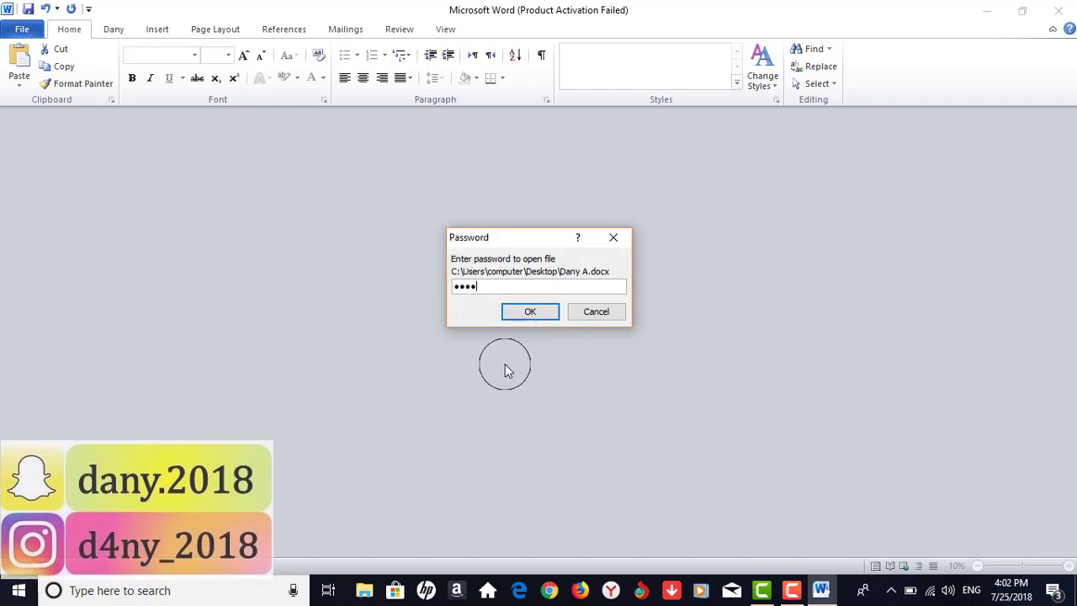
Enter the document password to open Dany A and view its Info page.
key(Return)
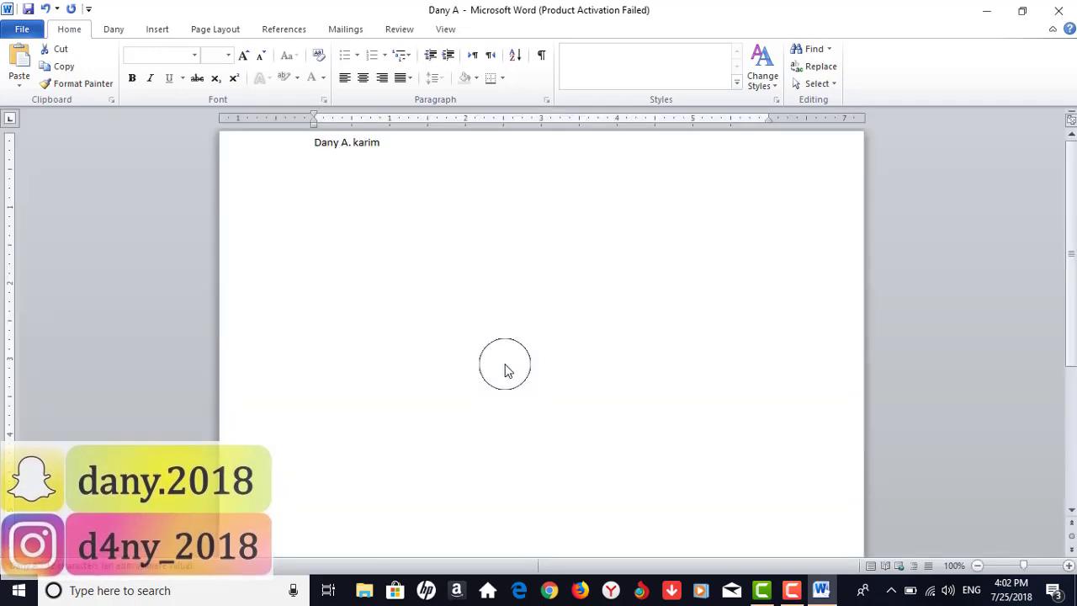
click(36, 38)
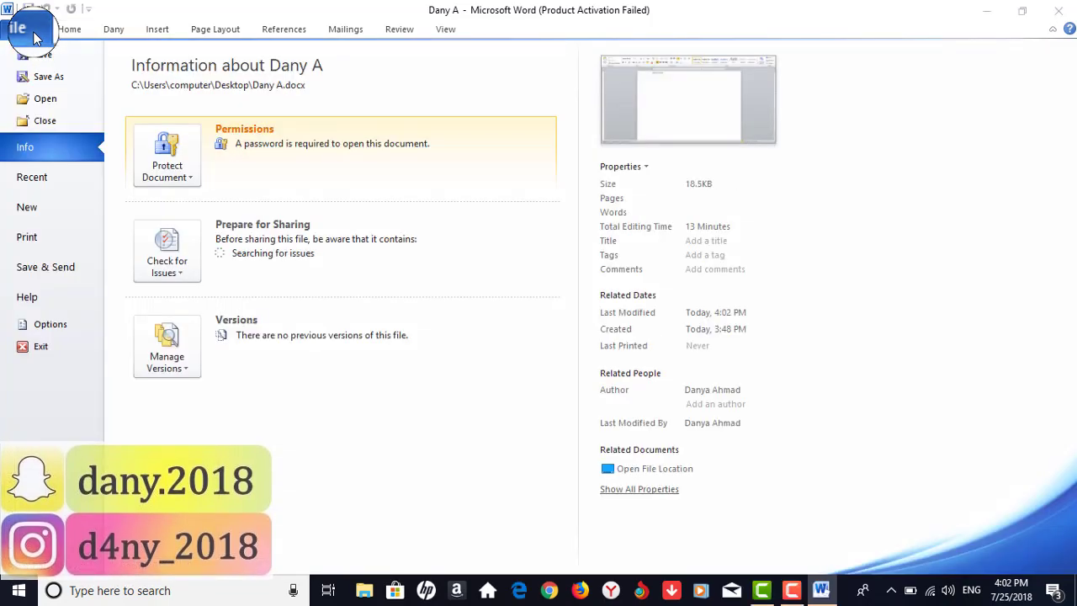
Leave Backstage, view the Dany tab's commands with all text selected, then open Word Options.
key(Return)
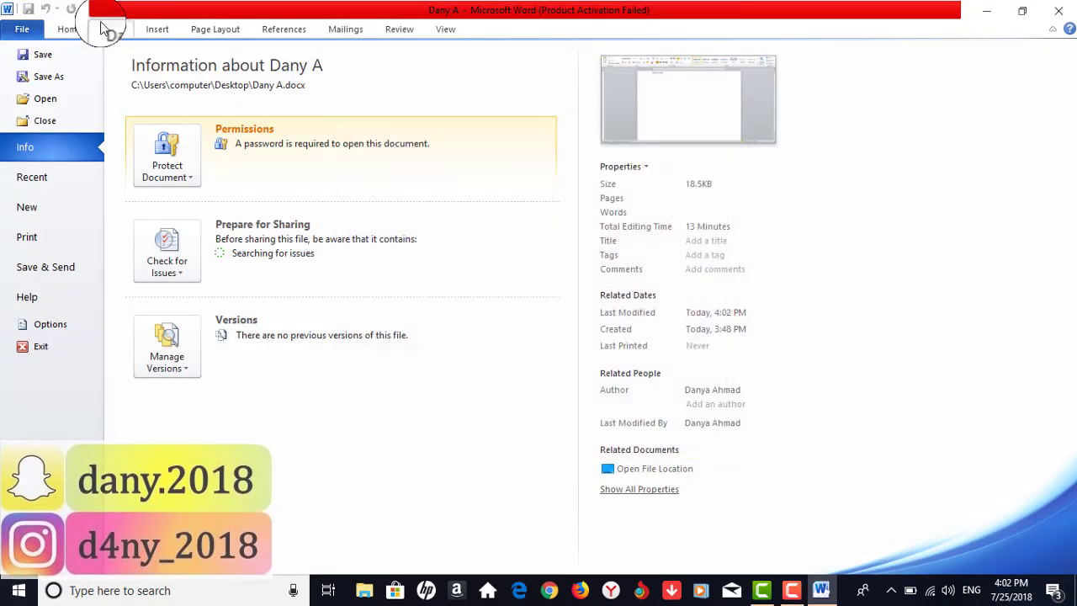
click(70, 30)
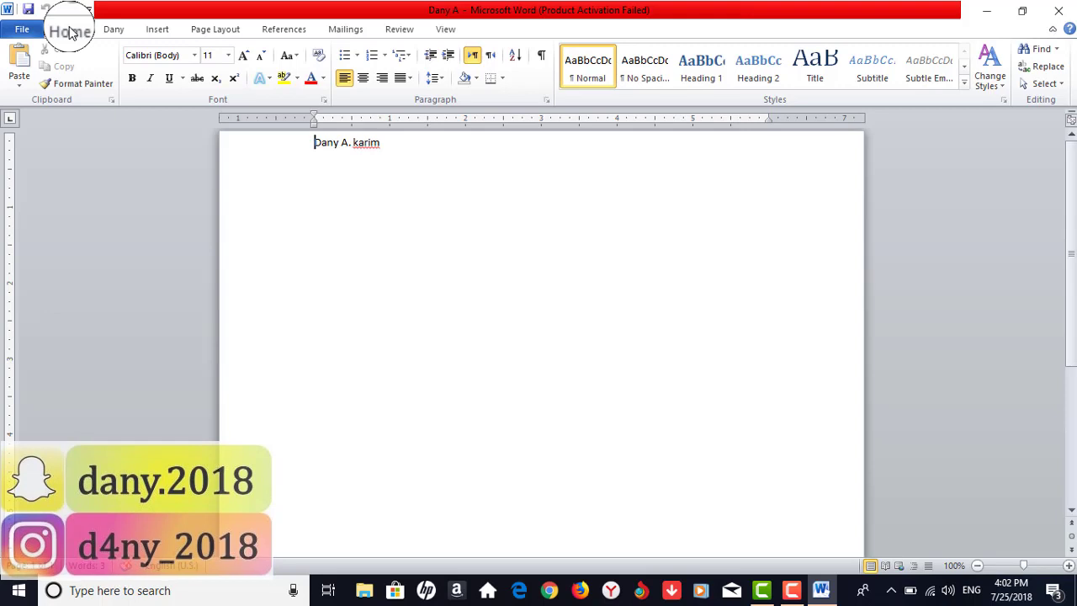
click(113, 30)
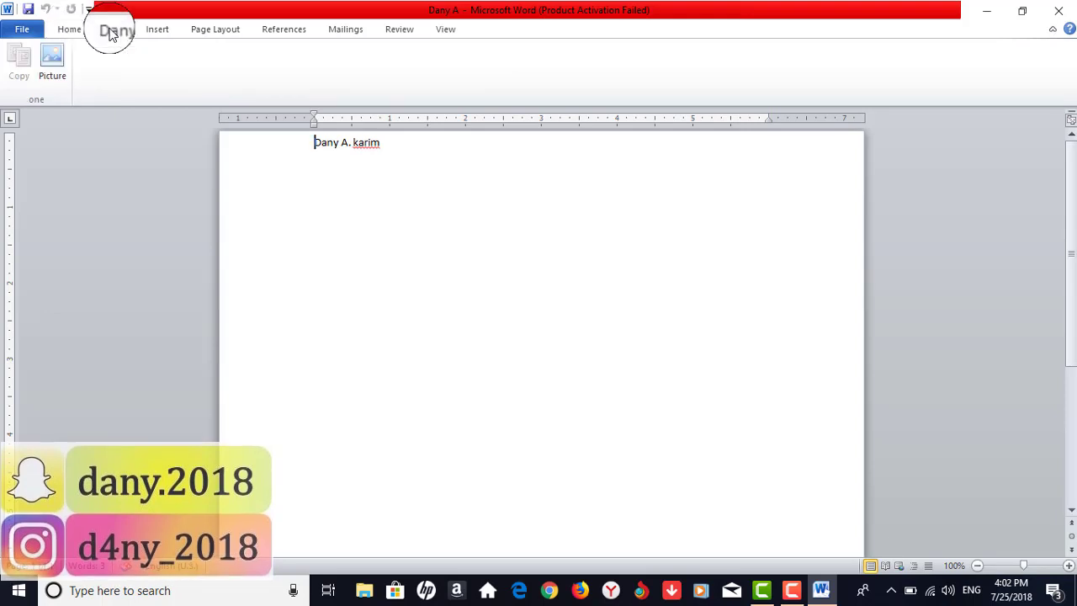
key(ctrl+a)
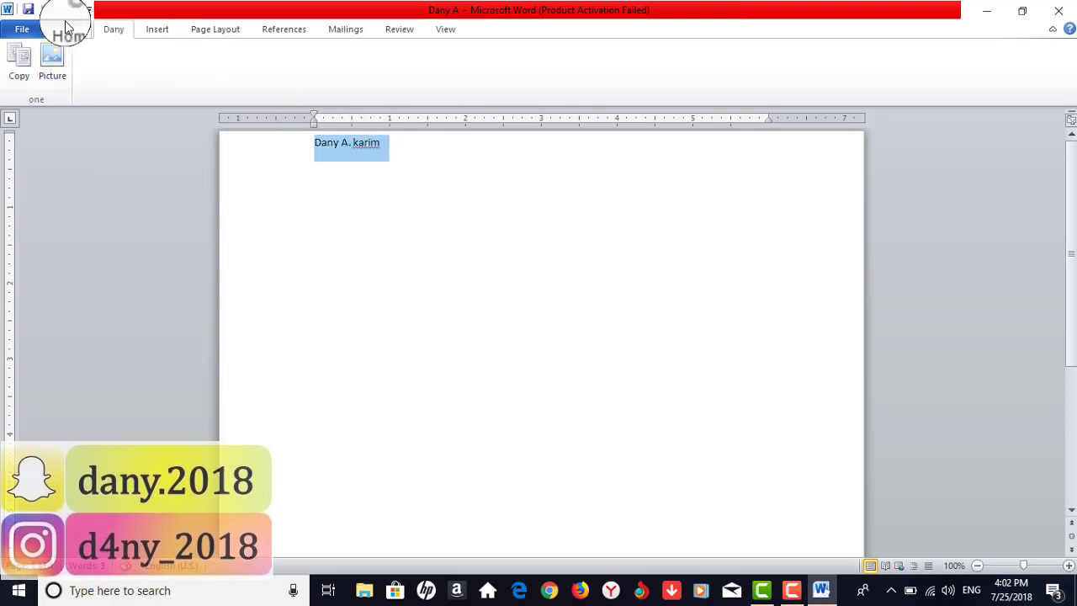
click(69, 29)
click(22, 30)
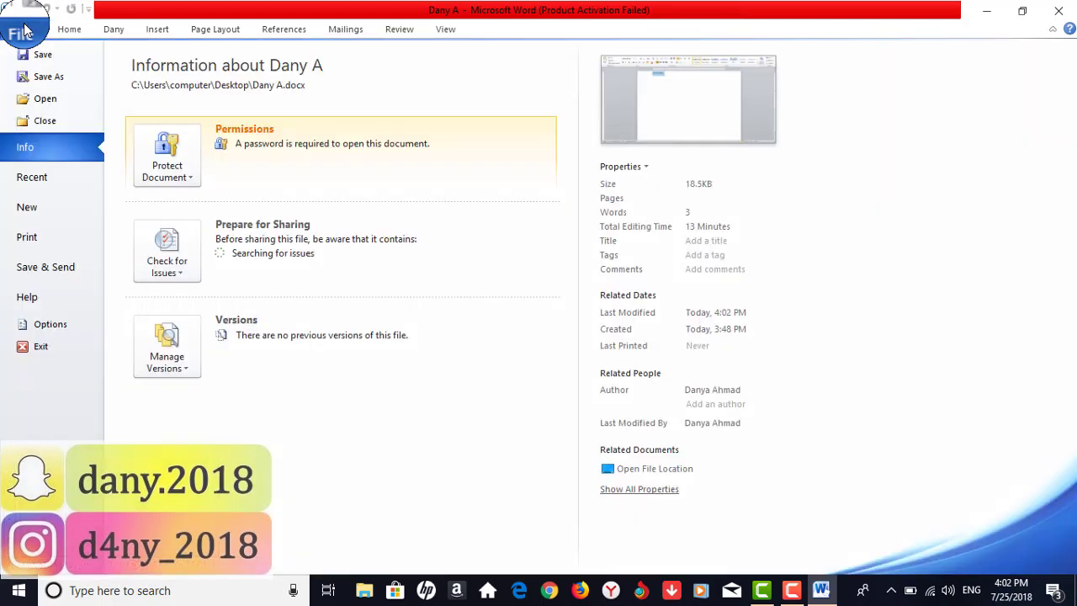
click(63, 327)
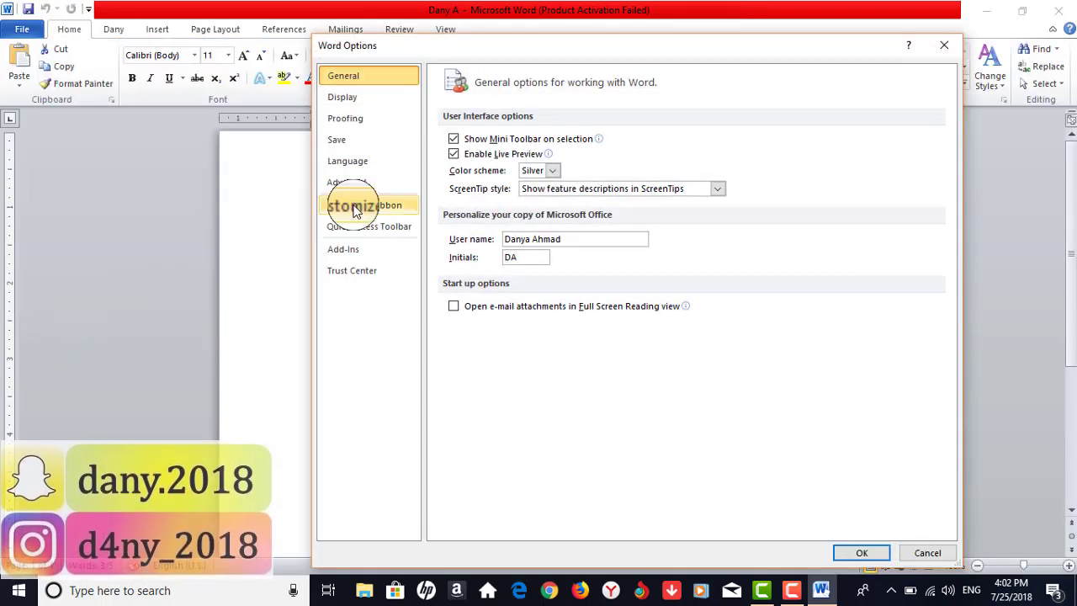
Use Reset all customizations under Customize Ribbon, confirm, close Options, and deselect the document text.
click(353, 210)
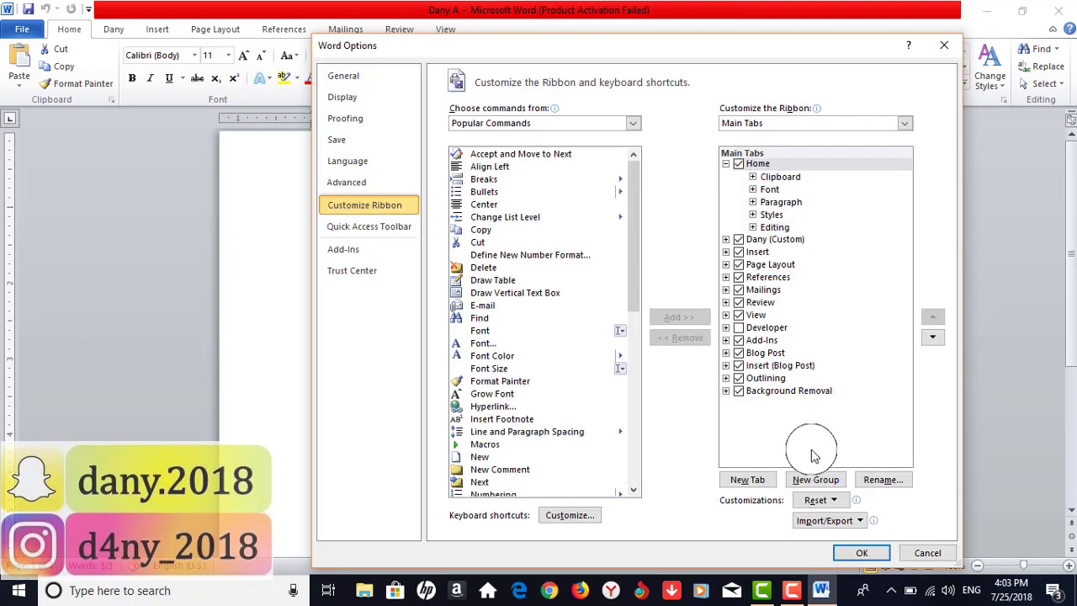
click(829, 499)
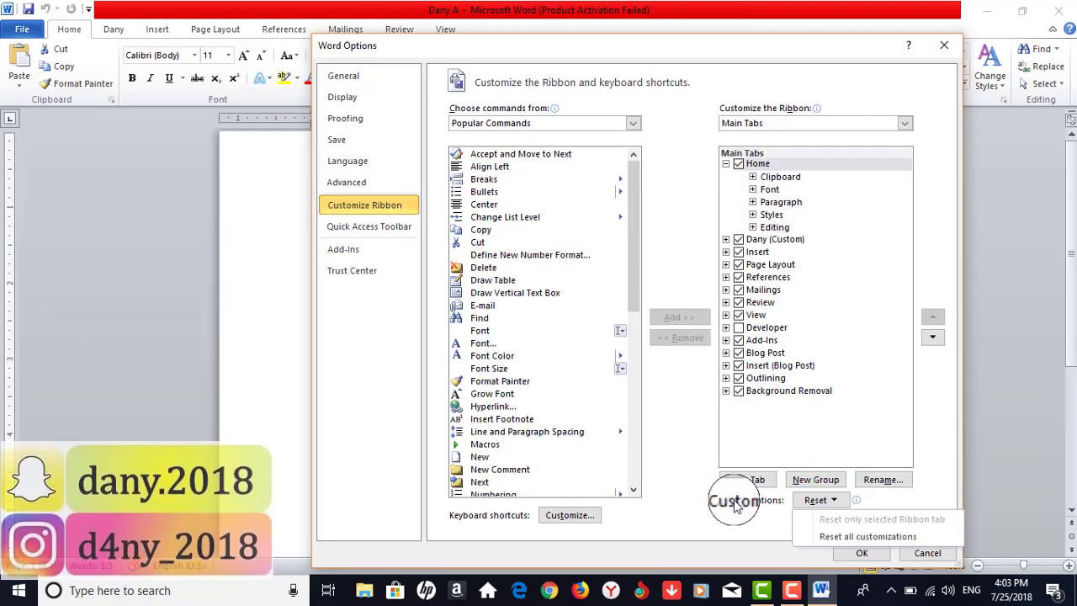
click(880, 537)
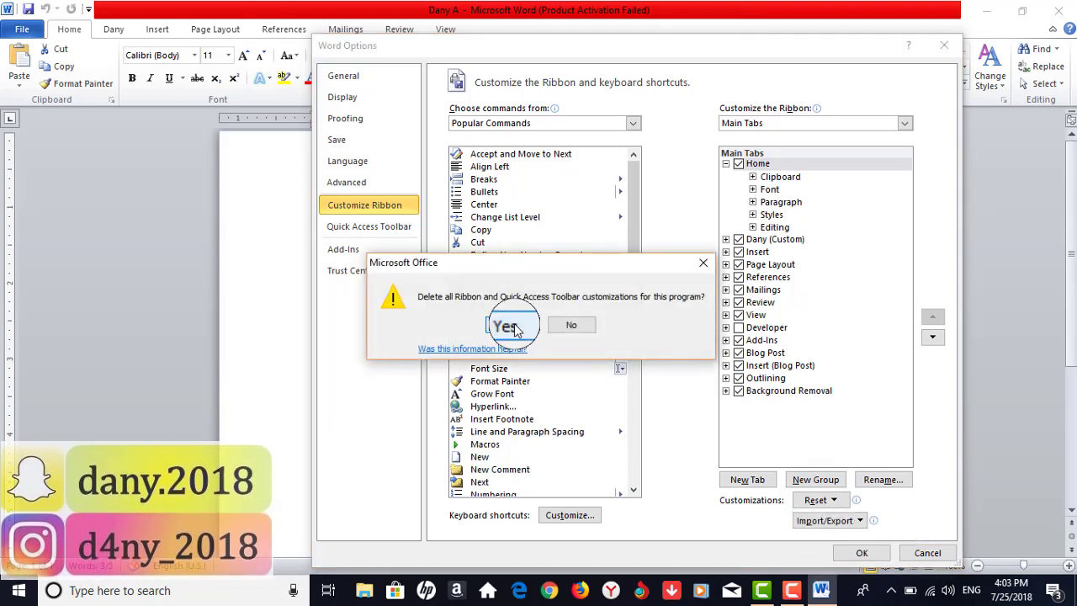
click(509, 327)
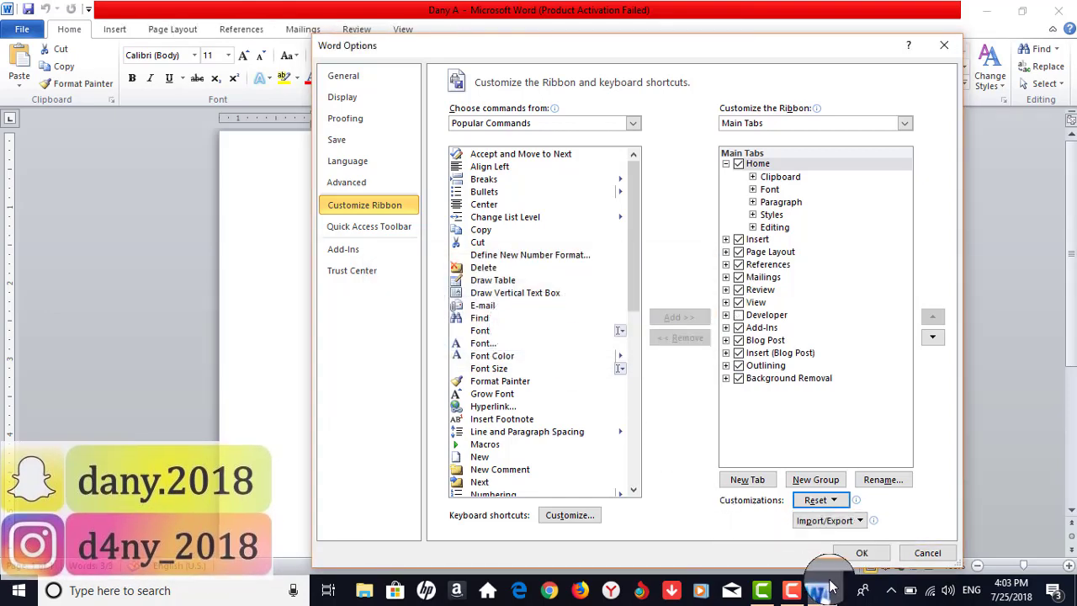
click(862, 553)
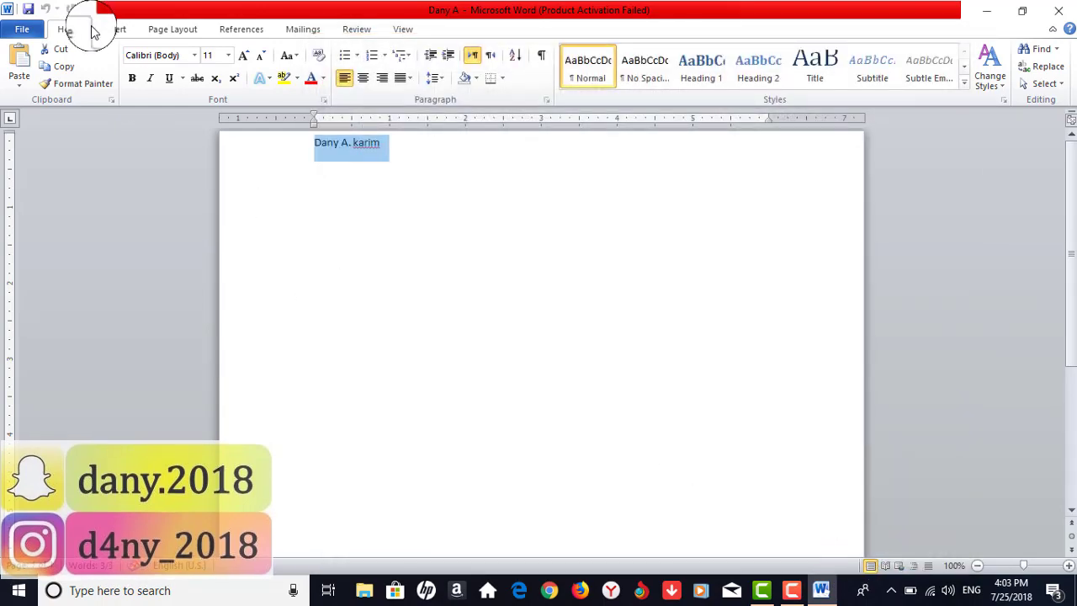
click(406, 361)
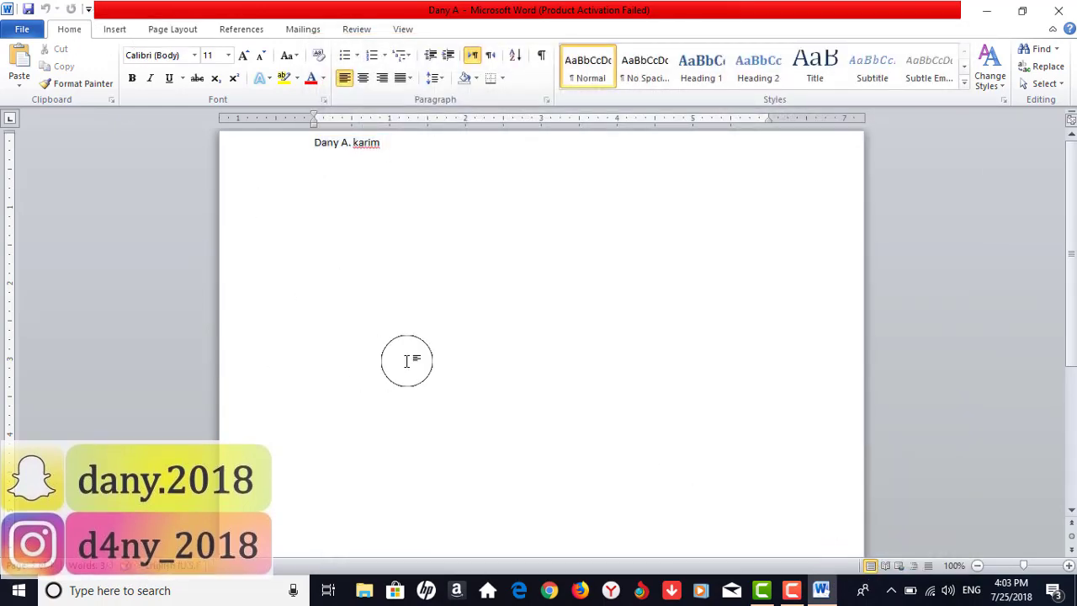